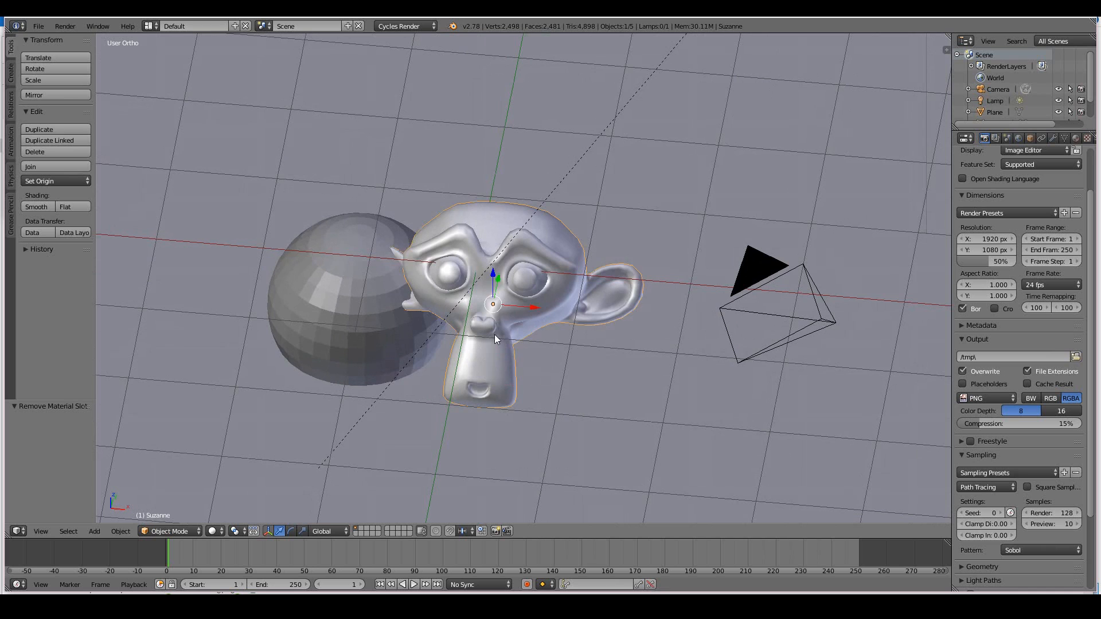
- Examine the scene's sphere, the available mesh primitives, the sun lamp's type and colour, and the world's sky texture settings
scroll(521, 398, up, 6)
right_click(377, 284)
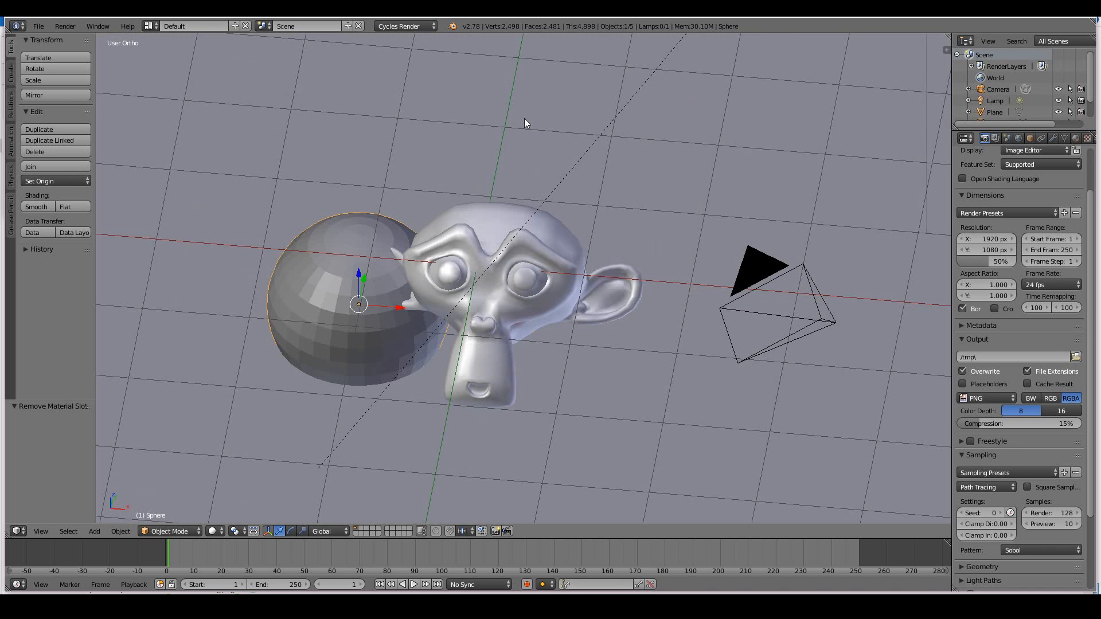
key(shift+a)
mouse_move(524, 118)
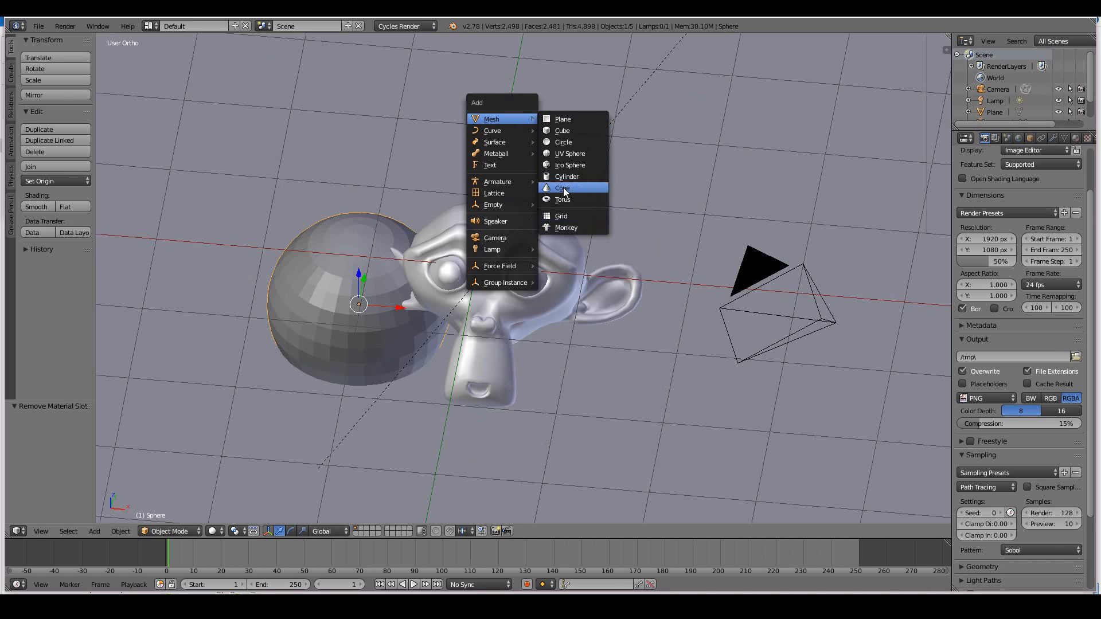
scroll(425, 270, down, 5)
scroll(436, 259, down, 3)
middle_drag(436, 259, 569, 316)
scroll(569, 316, up, 2)
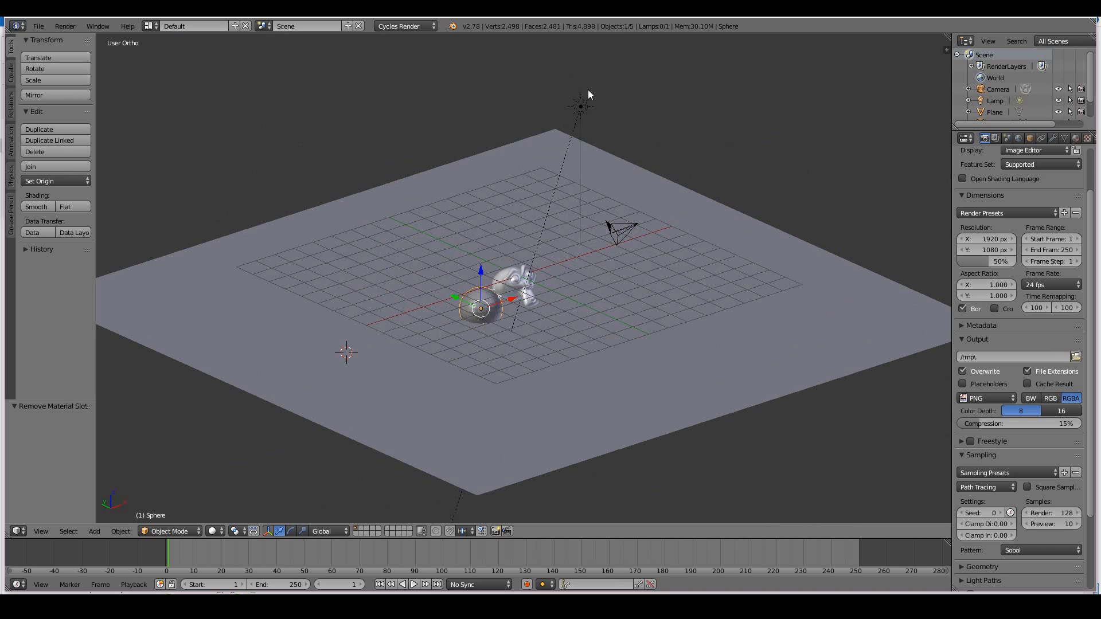
right_click(580, 106)
click(1052, 138)
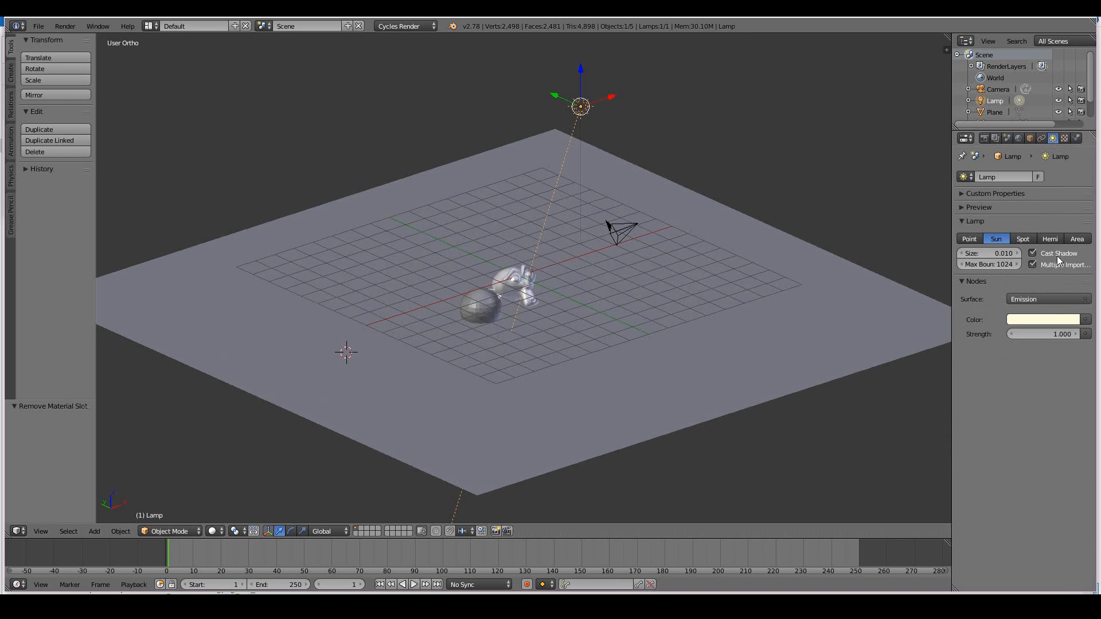
click(1052, 319)
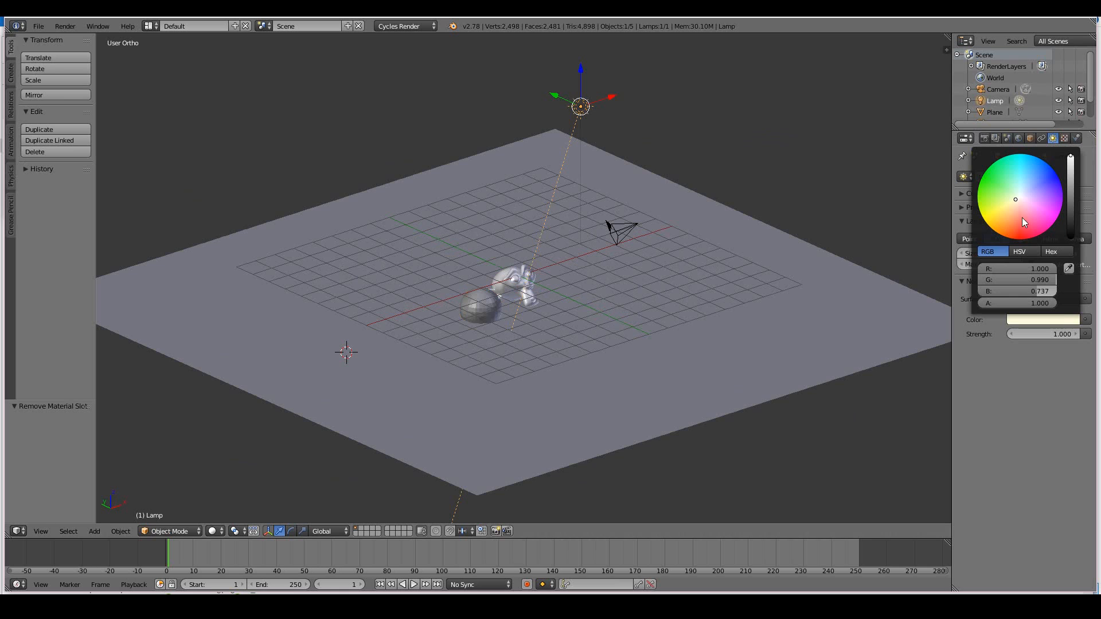
click(1018, 138)
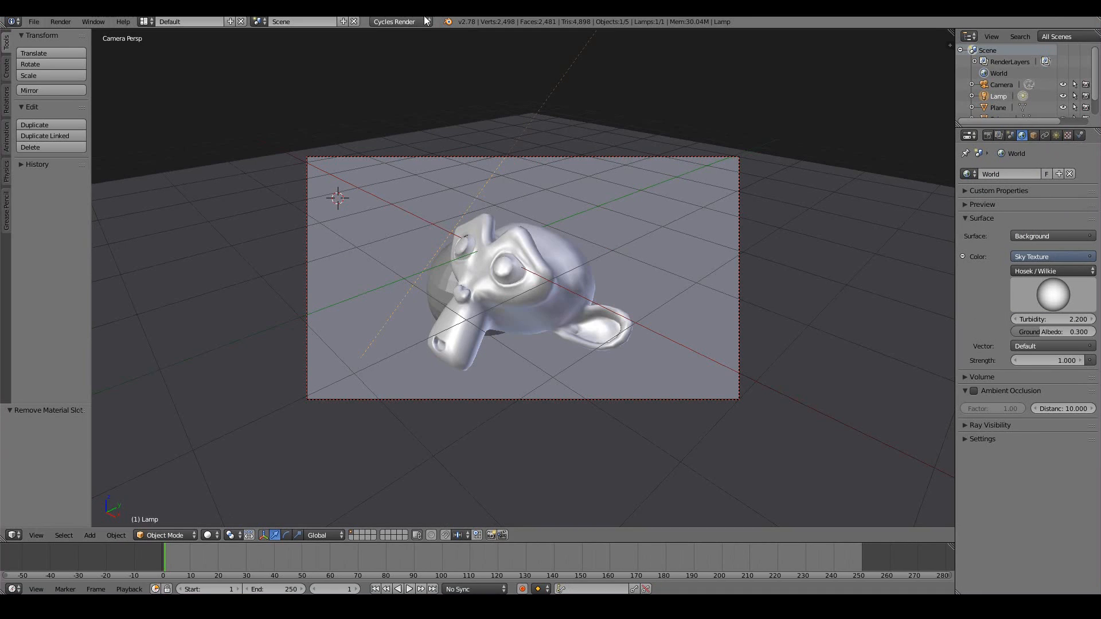
- Choose Cycles Render as the render engine, select the monkey head, and display the camera view with Rendered shading
click(427, 21)
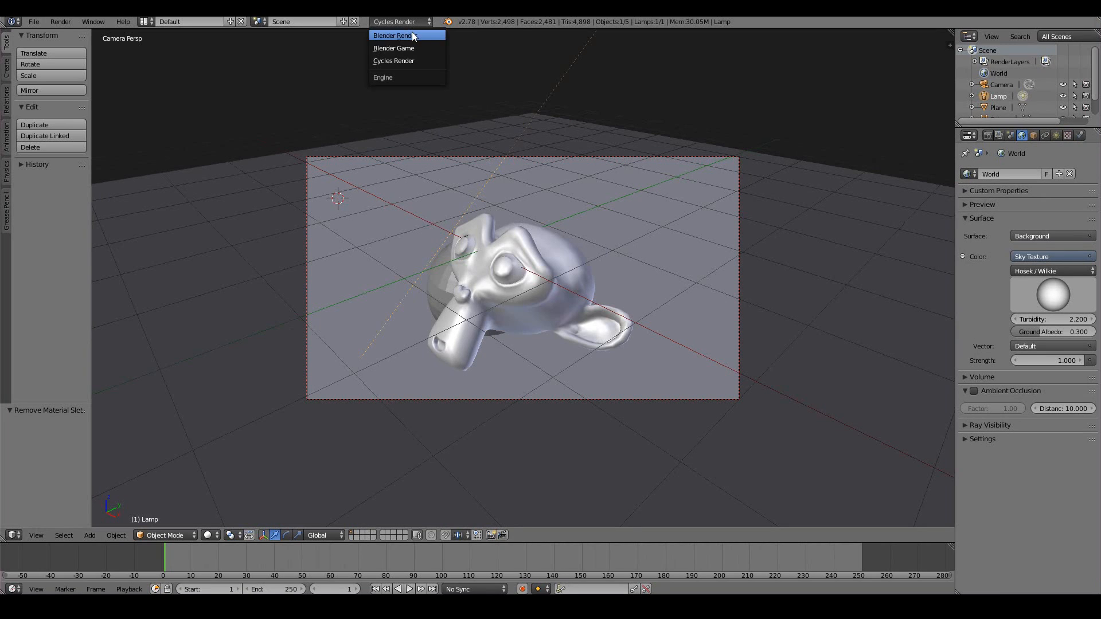
click(404, 60)
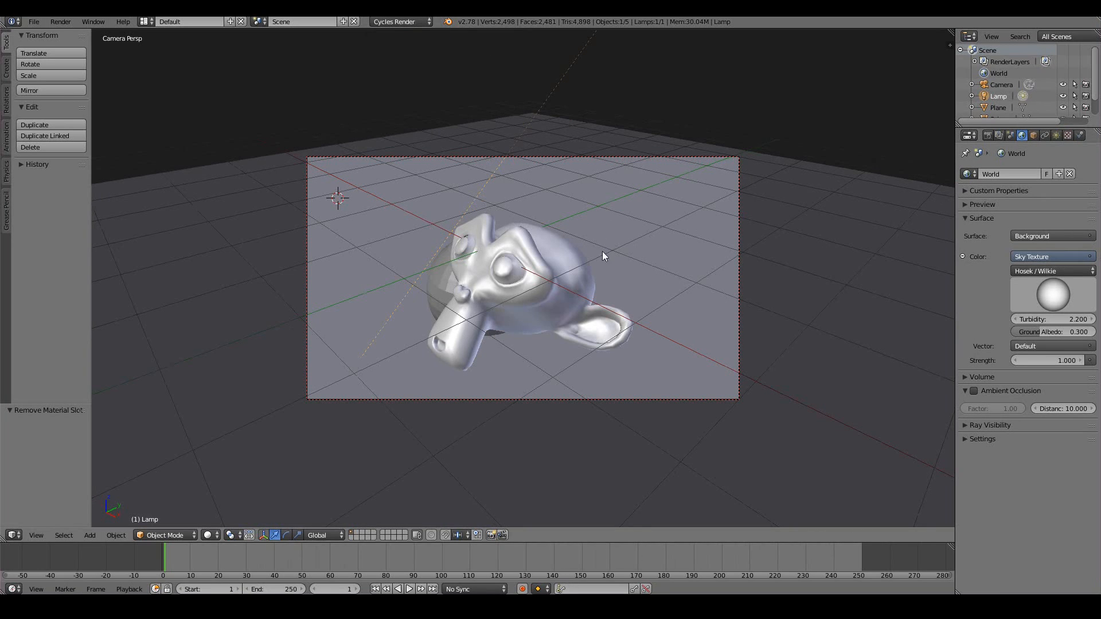
right_click(546, 254)
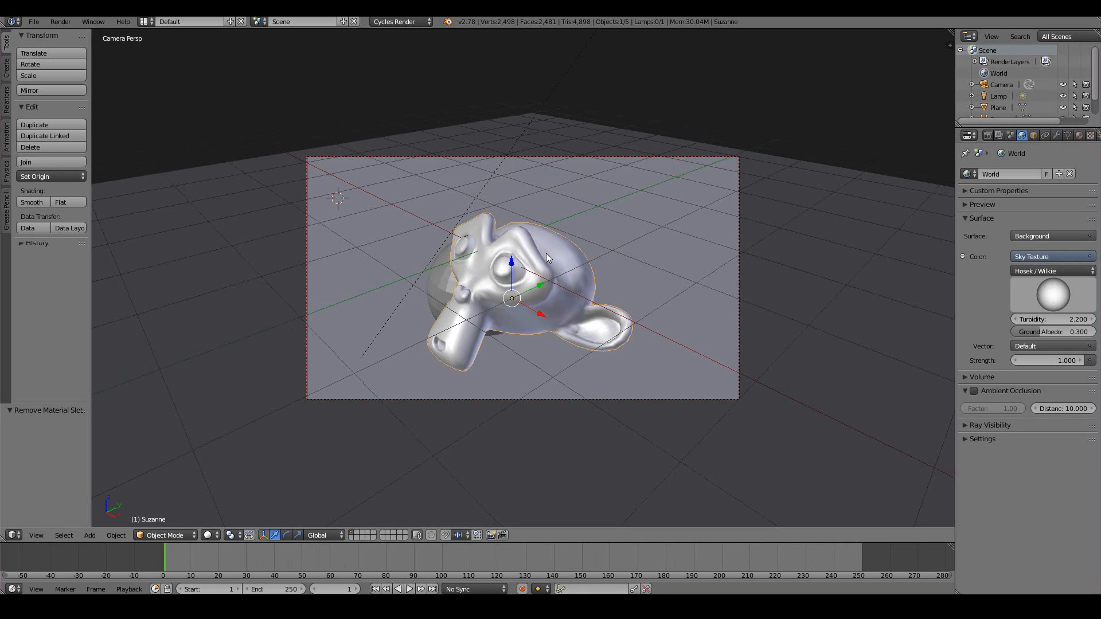
click(212, 535)
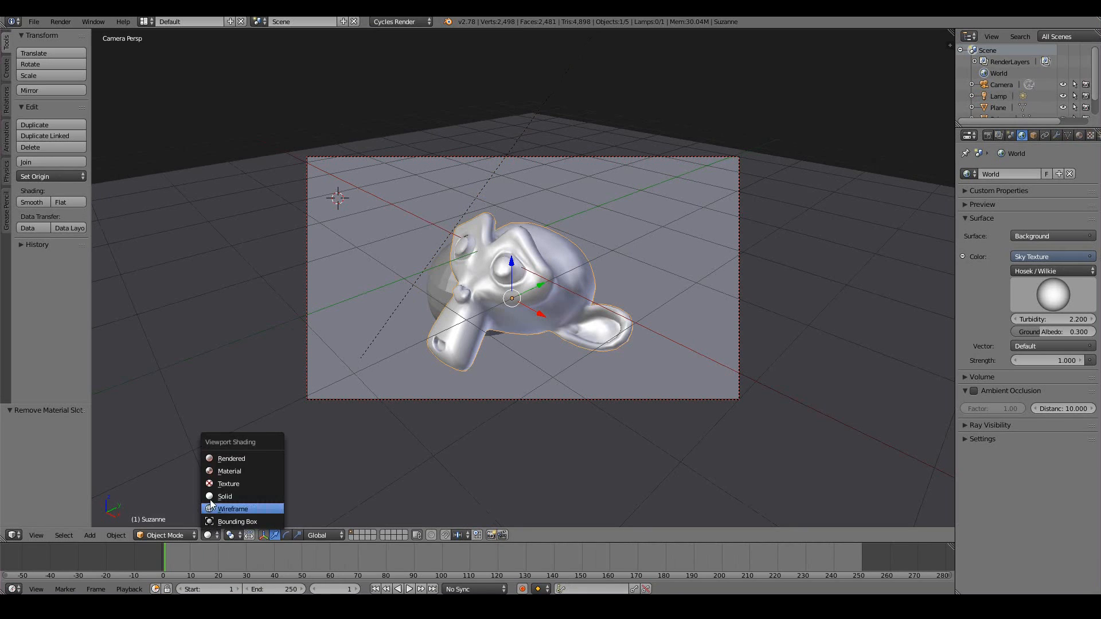
click(213, 459)
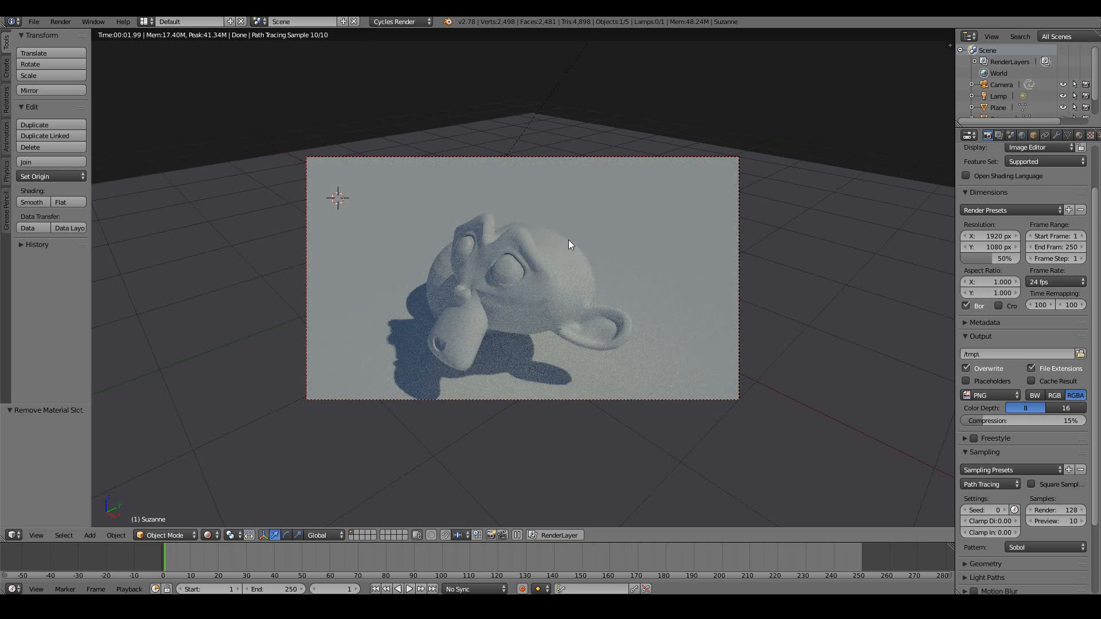
- Give the monkey head a new Diffuse BSDF material, show the material preview, and set its colour to light blue
click(1080, 135)
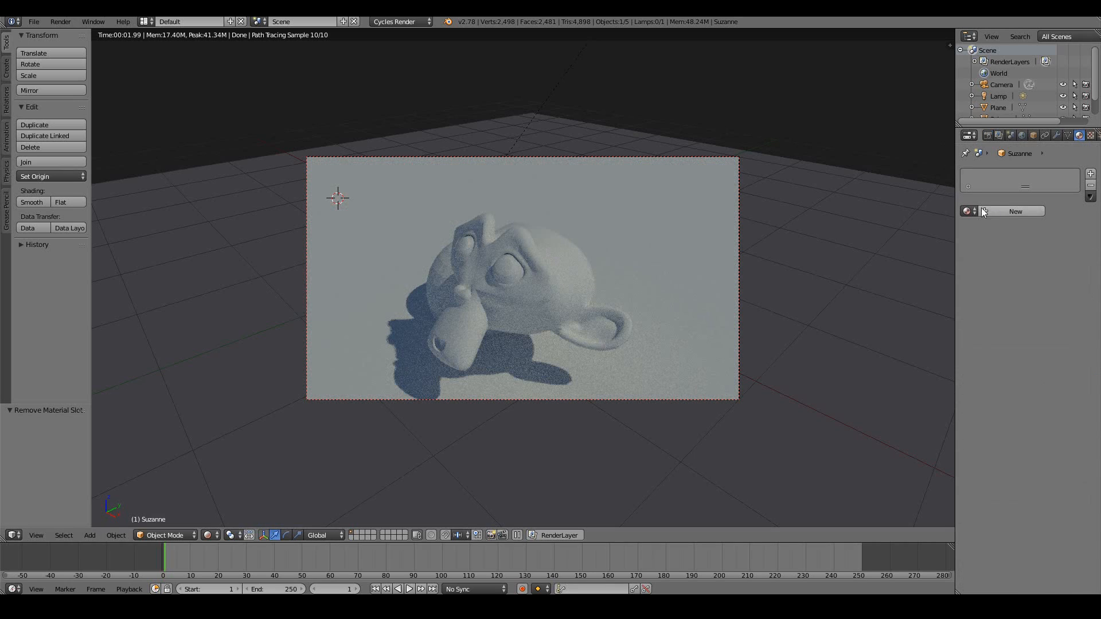
click(1030, 207)
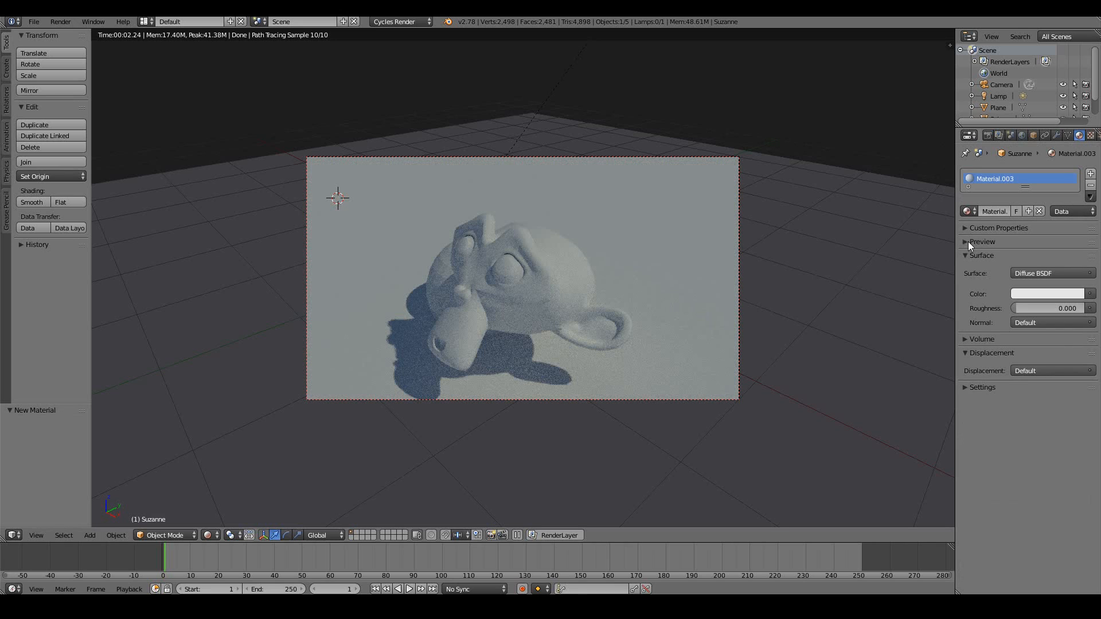
click(965, 242)
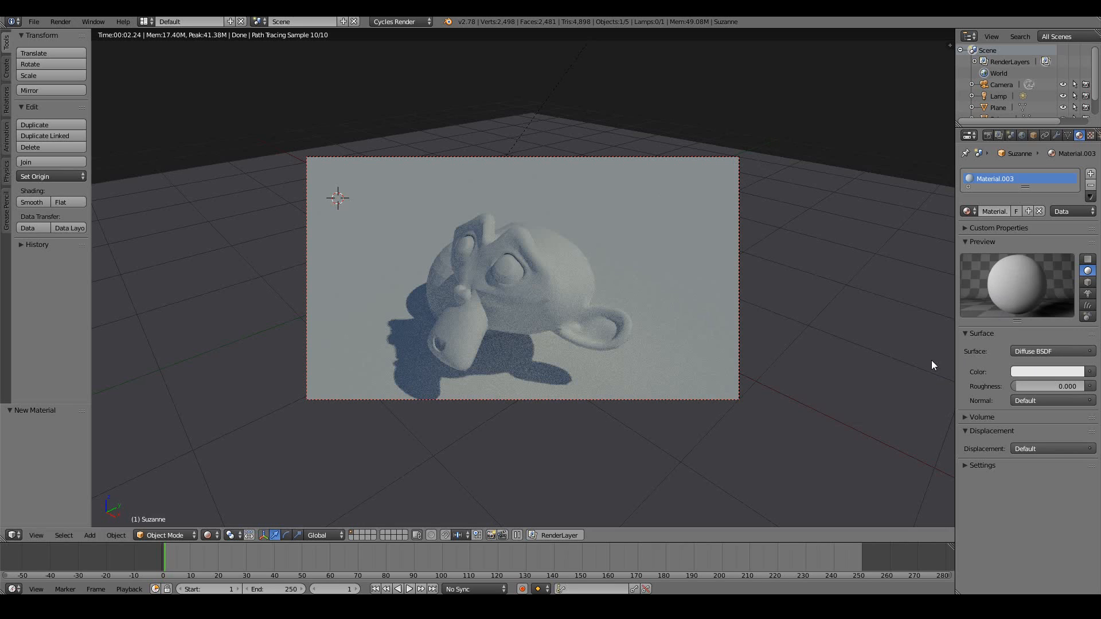
click(1052, 371)
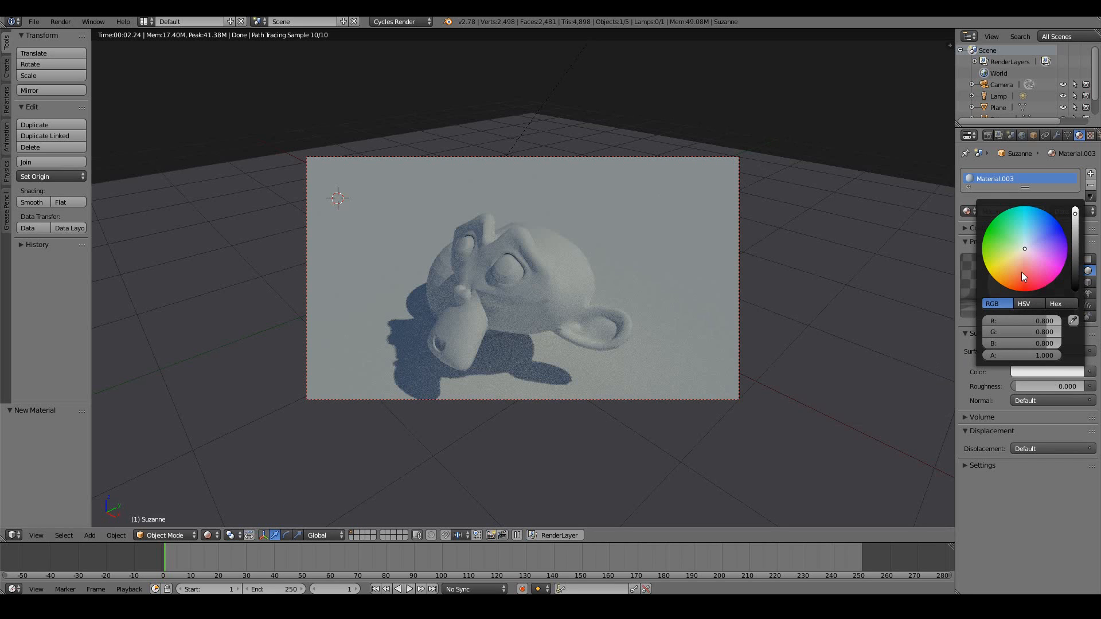
click(1039, 234)
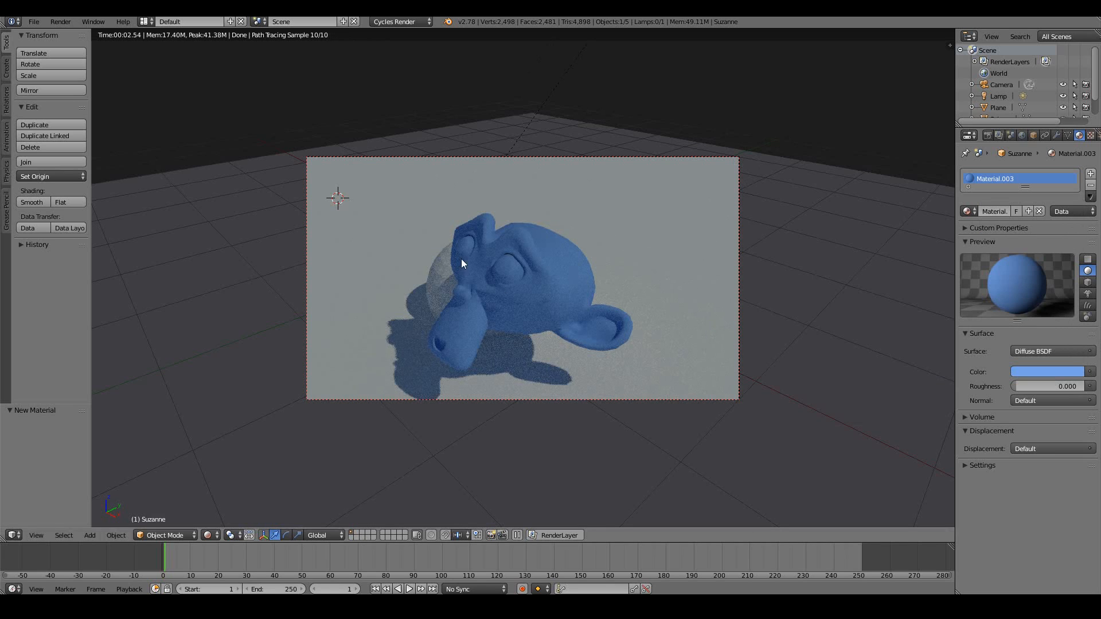
- Give the sphere behind the monkey head a new diffuse material with a light orange colour (R 0.800, G 0.587, B 0.323)
right_click(435, 274)
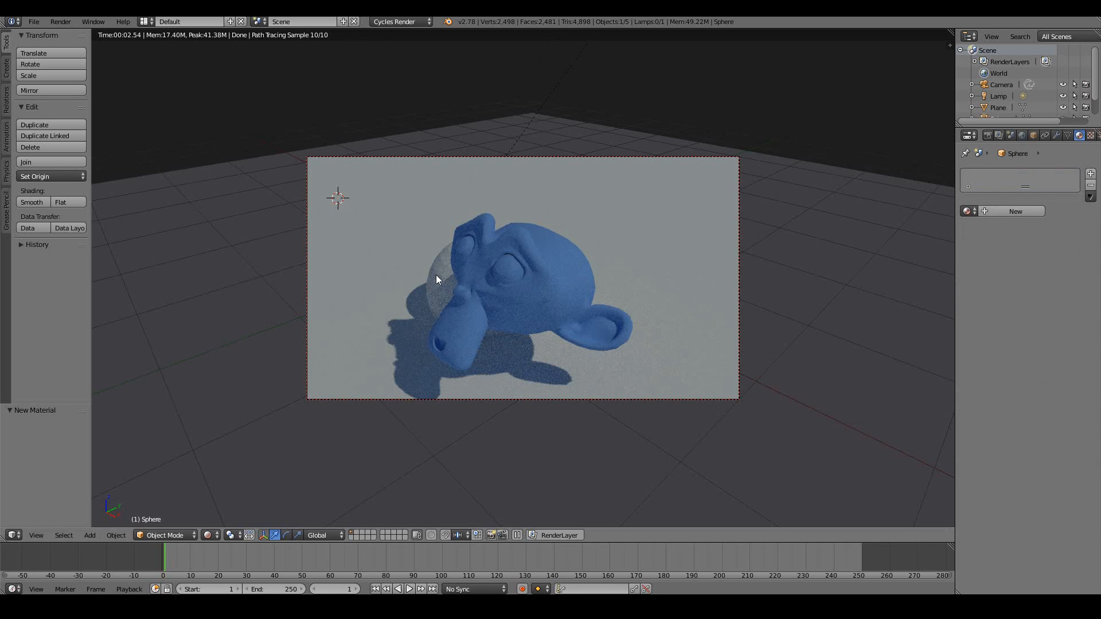
click(1016, 212)
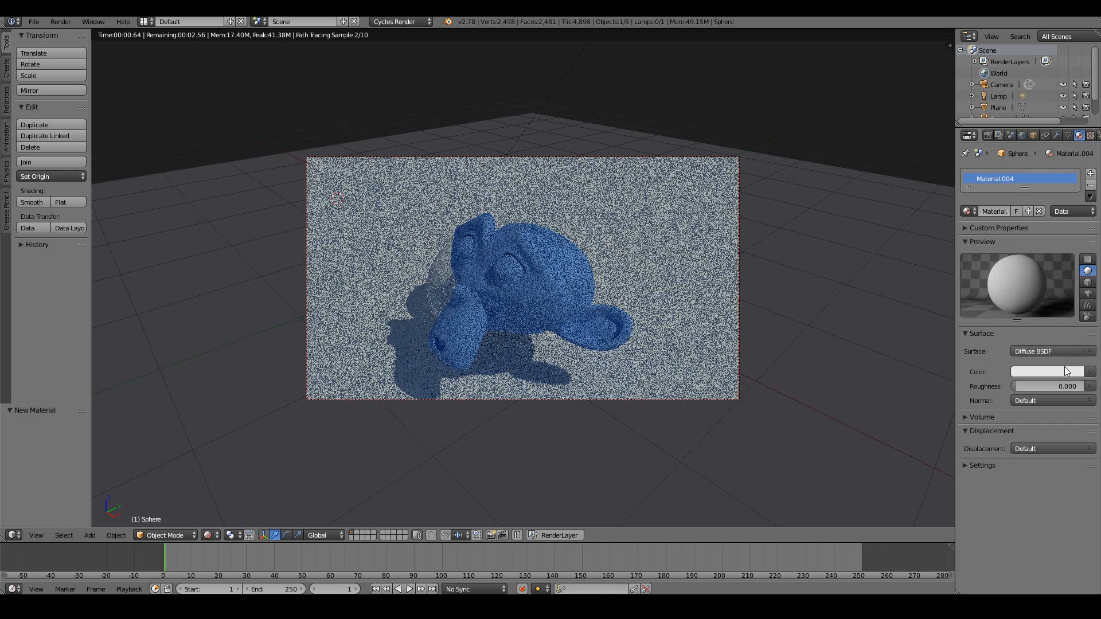
click(1067, 372)
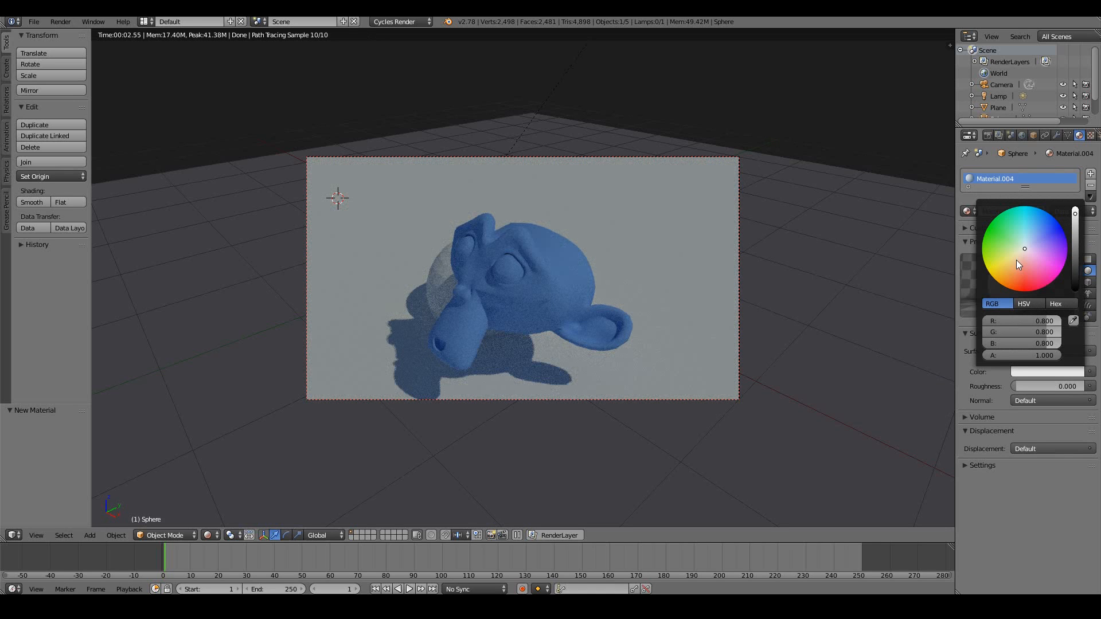
click(1015, 259)
click(1020, 372)
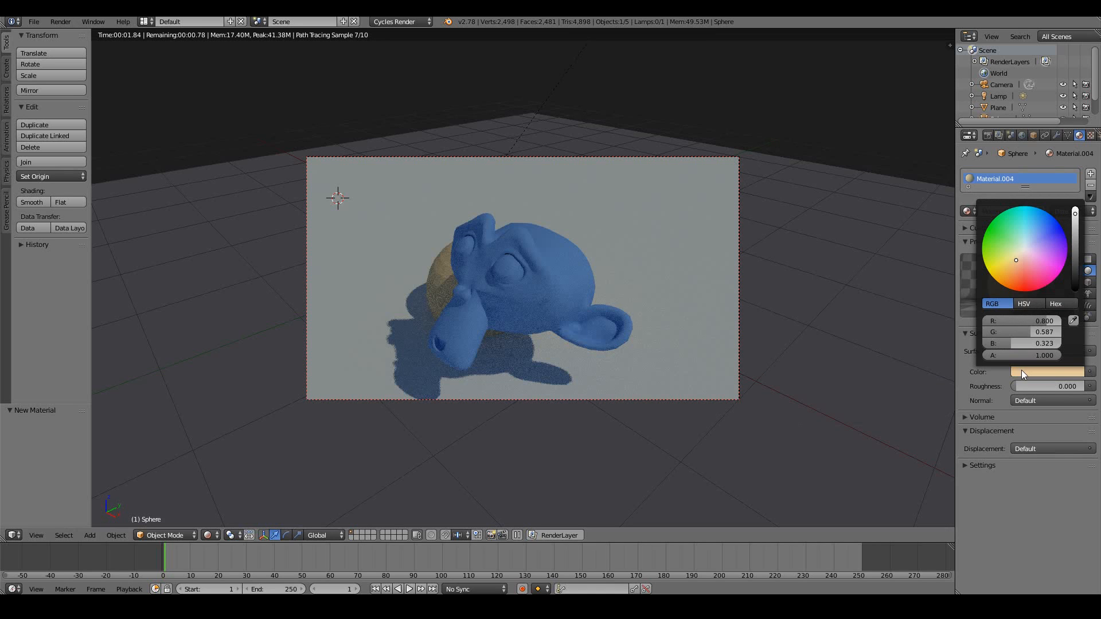
click(1093, 372)
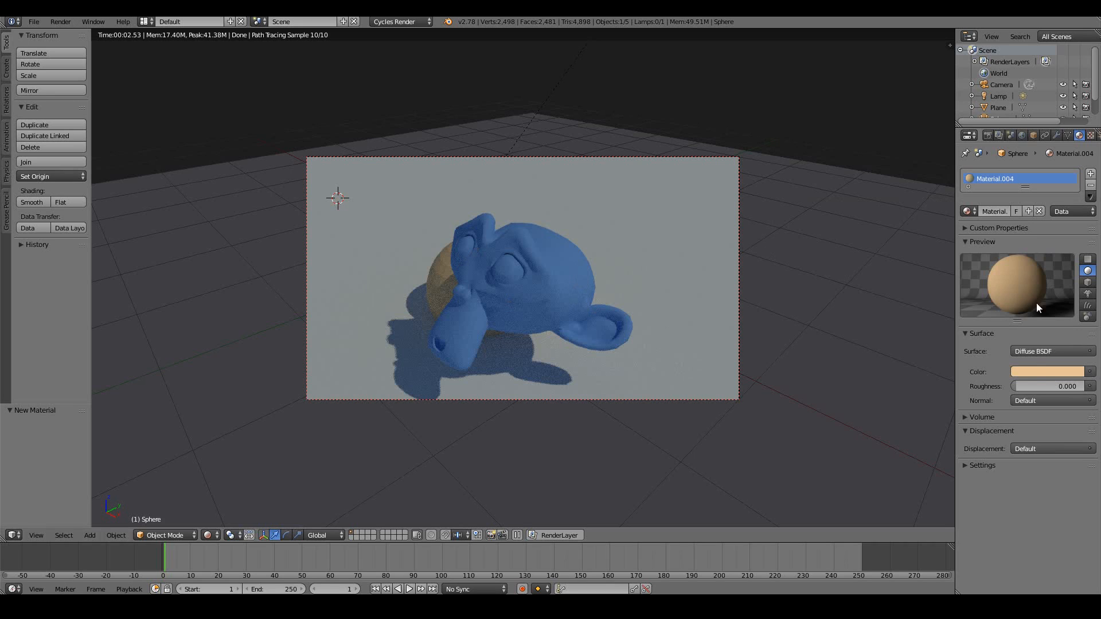
- Change the surface shader of the monkey head's blue material to Glossy BSDF
right_click(596, 266)
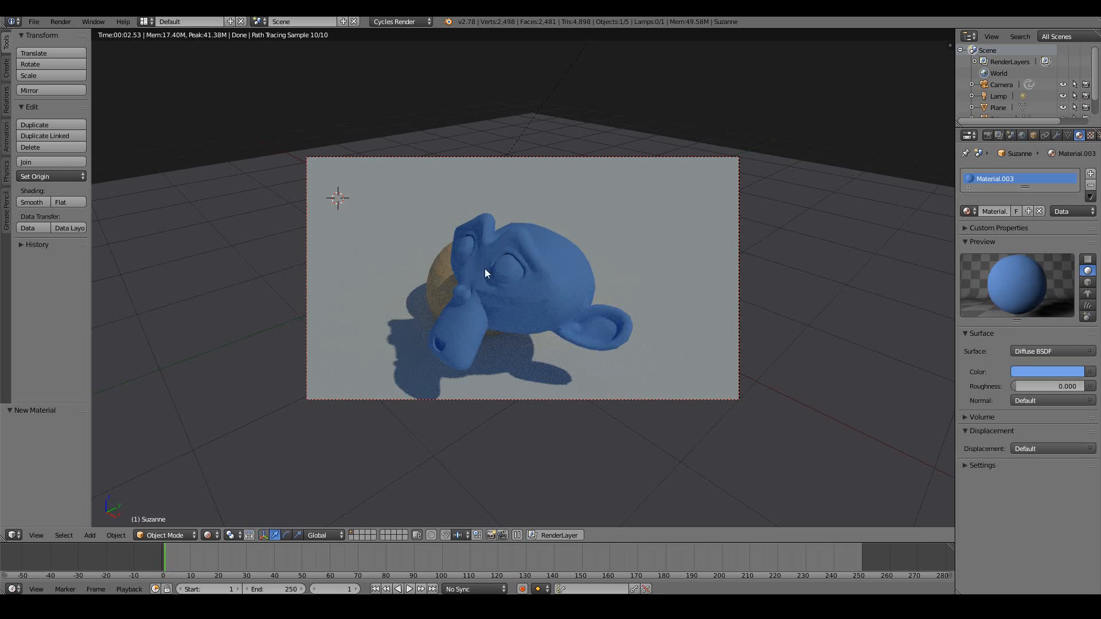
click(1039, 351)
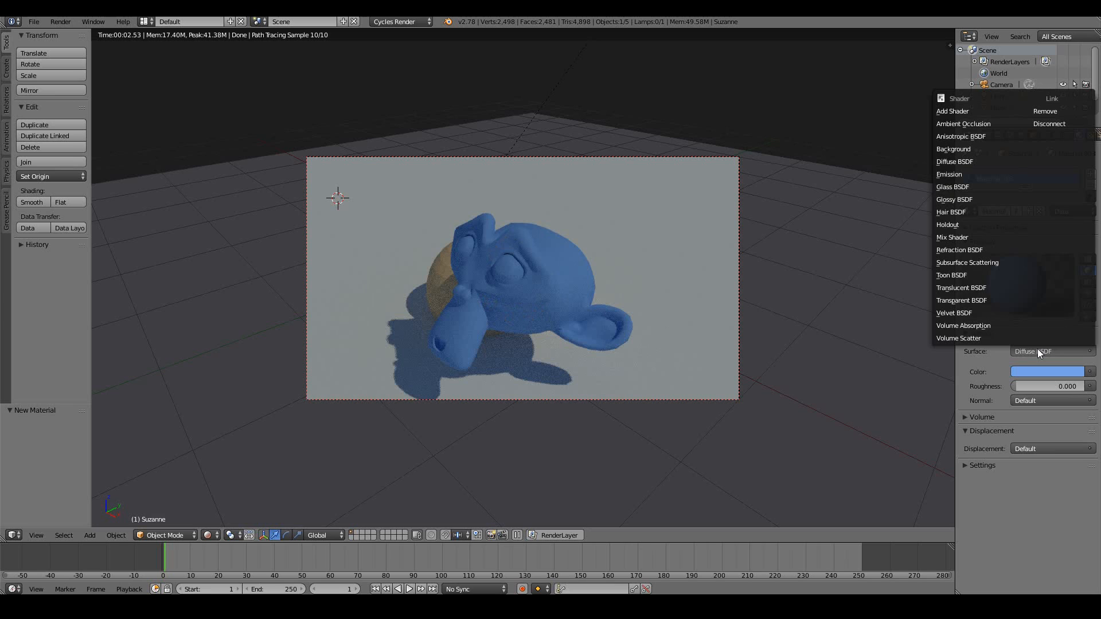
click(964, 199)
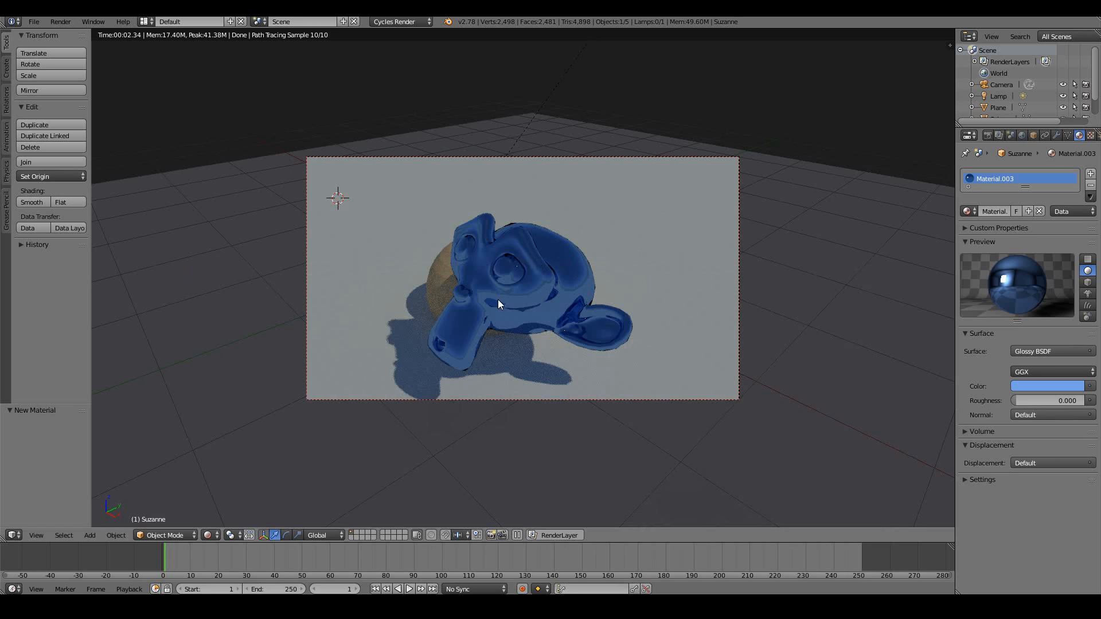
- Duplicate the orange sphere and place the copy offset by about 1.47 in X, 2.47 in Y and 1.15 in Z
right_click(440, 282)
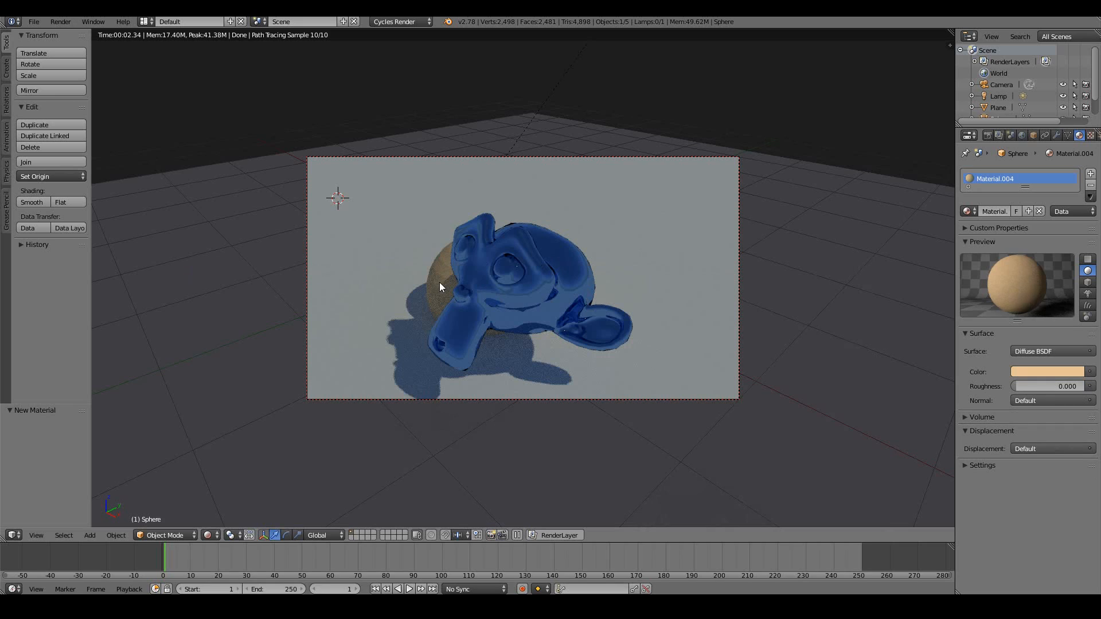
key(shift+d)
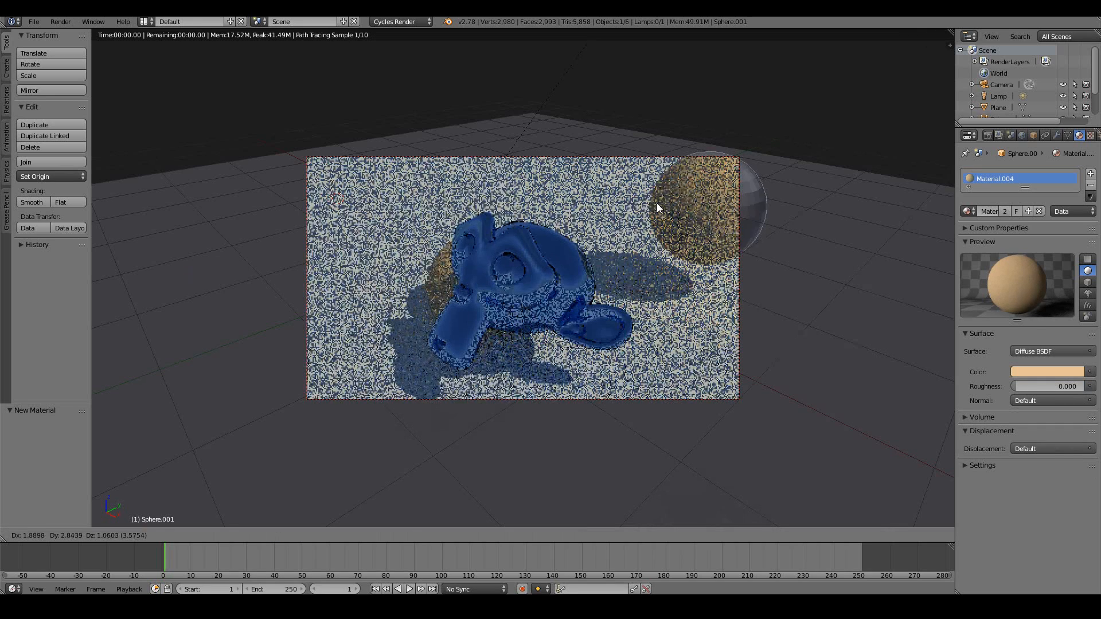
click(624, 197)
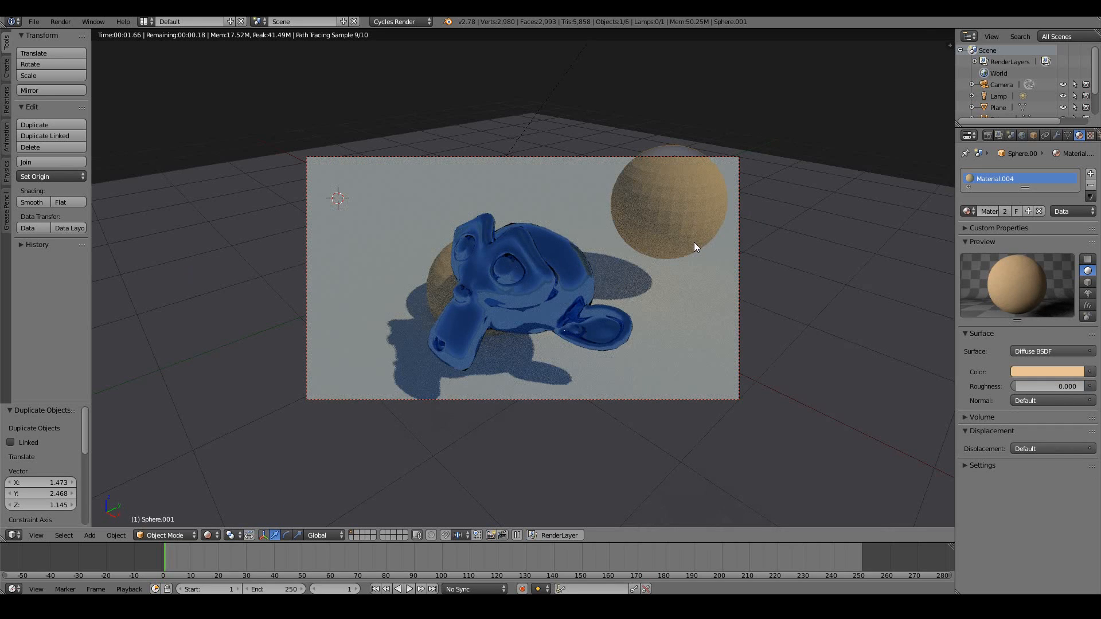
- Raise the copied sphere about 1.4, shift it about -2.8 along Y and 2.0 along X, and nudge it slightly higher
key(g)
click(648, 123)
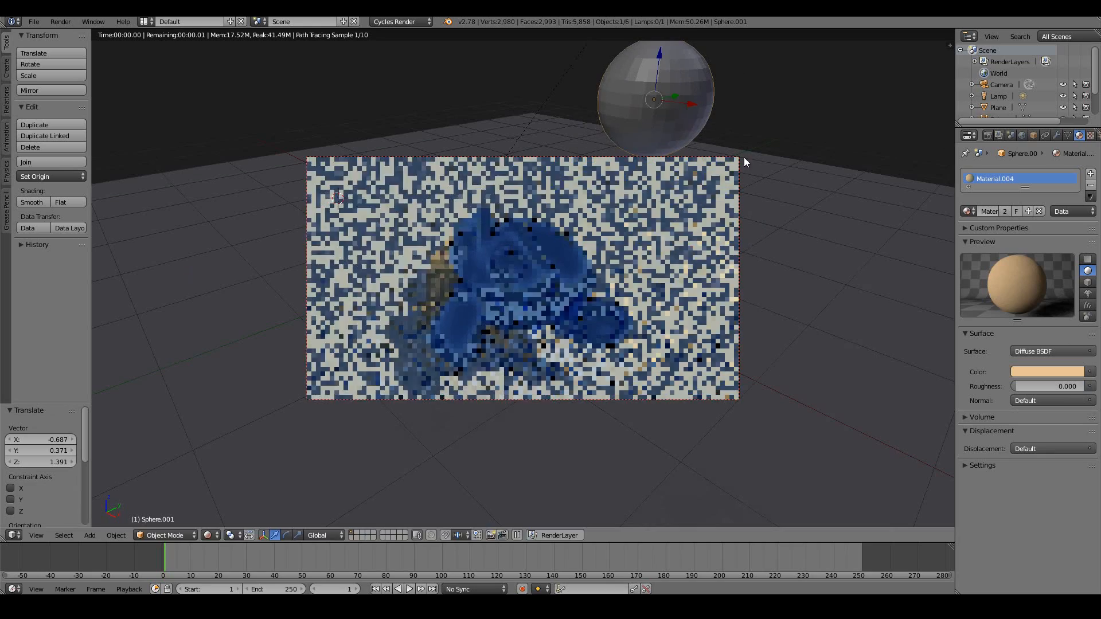
key(g)
key(y)
key(x)
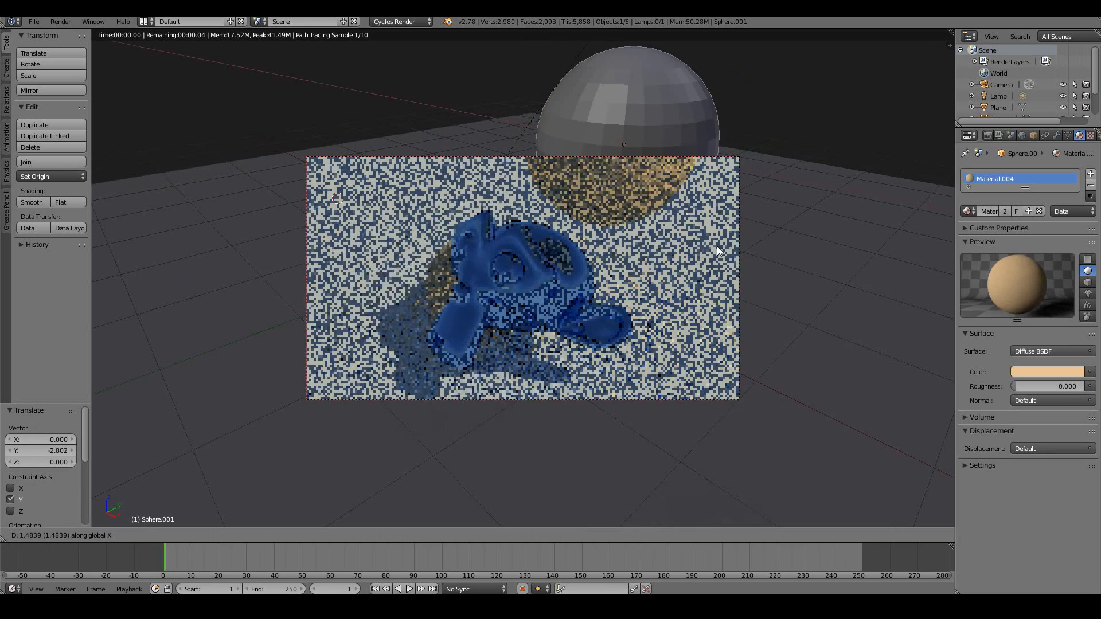
click(746, 252)
key(g)
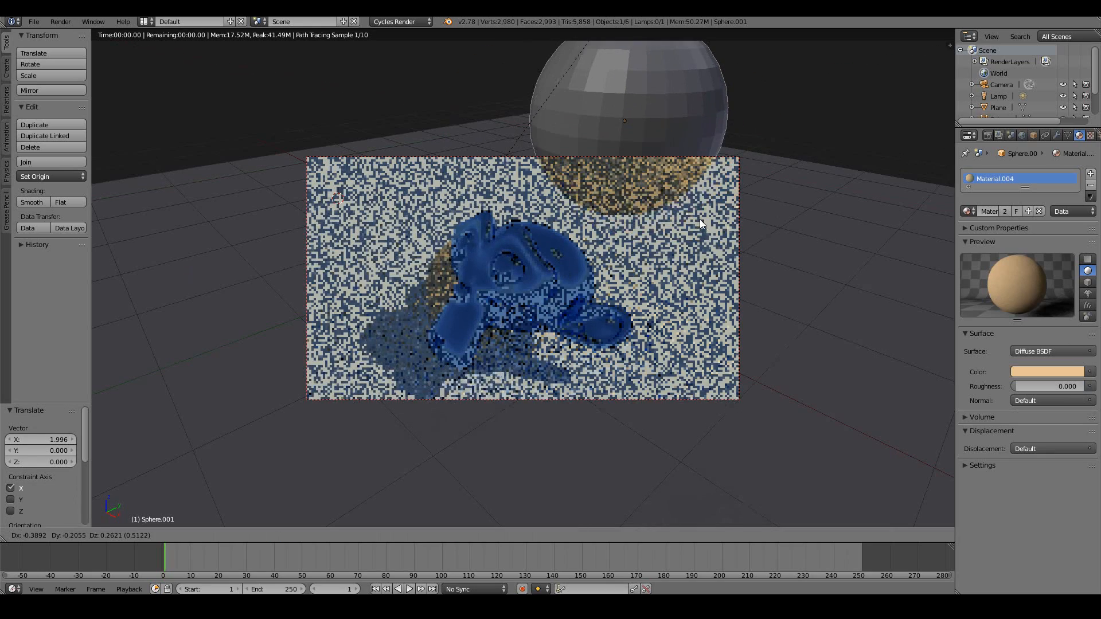
click(699, 219)
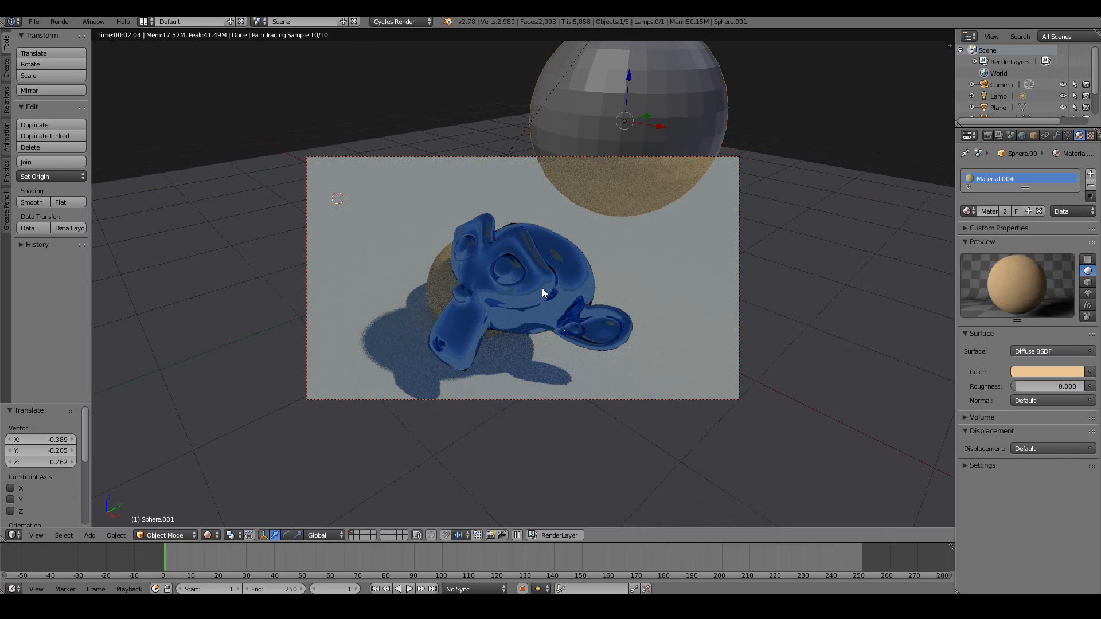
- Fine-tune the copied sphere's position near the monkey head, shifting it about 0.8 in Y, then about -0.33, -0.21 and 0.42 in X, Y and Z
key(g)
click(697, 206)
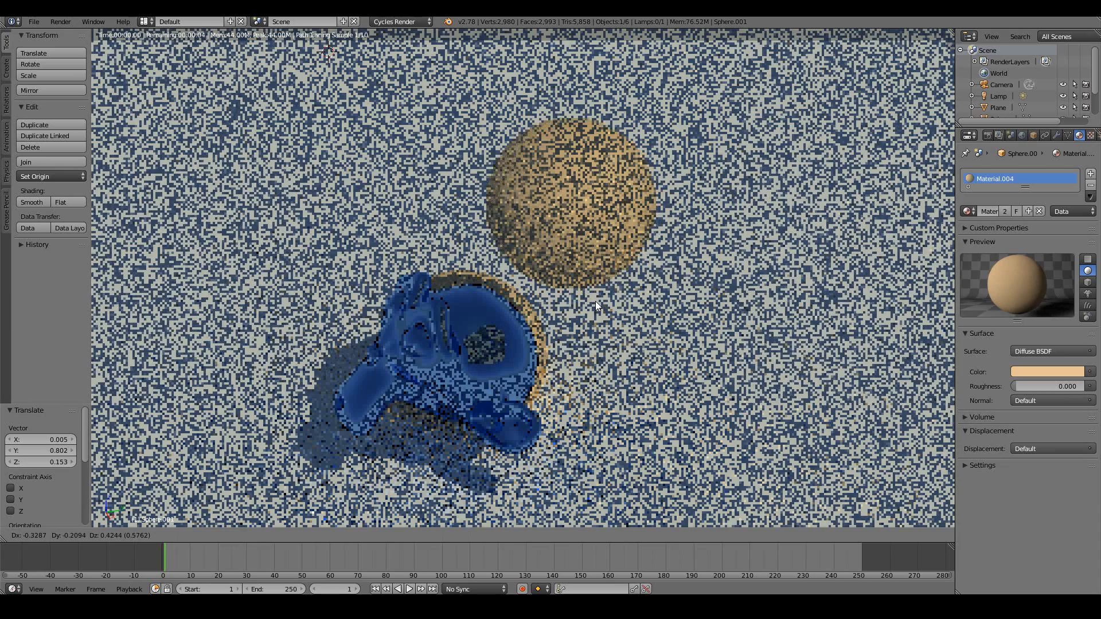
click(595, 301)
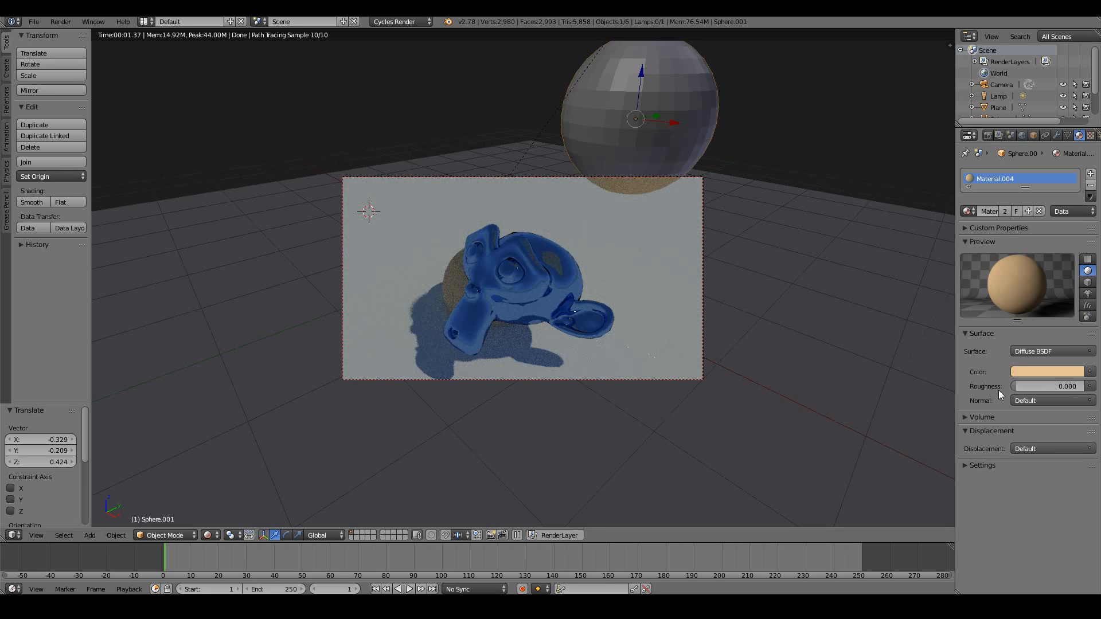
- Select the monkey head and raise its glossy roughness in stages to about 0.21, 0.62, 0.72 and 0.89
right_click(546, 307)
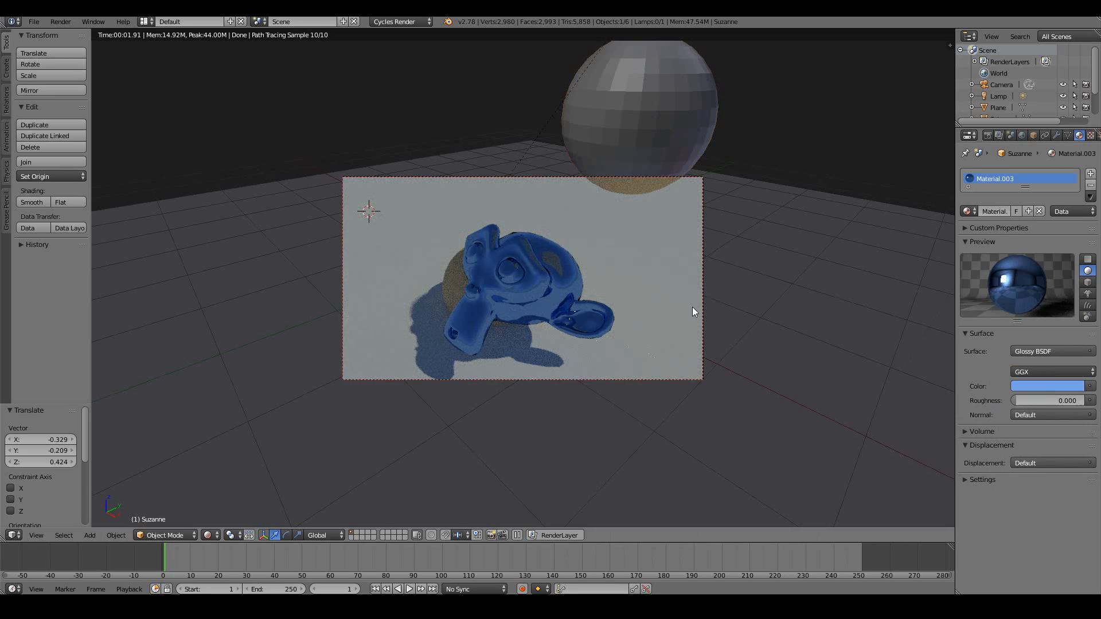
click(1024, 399)
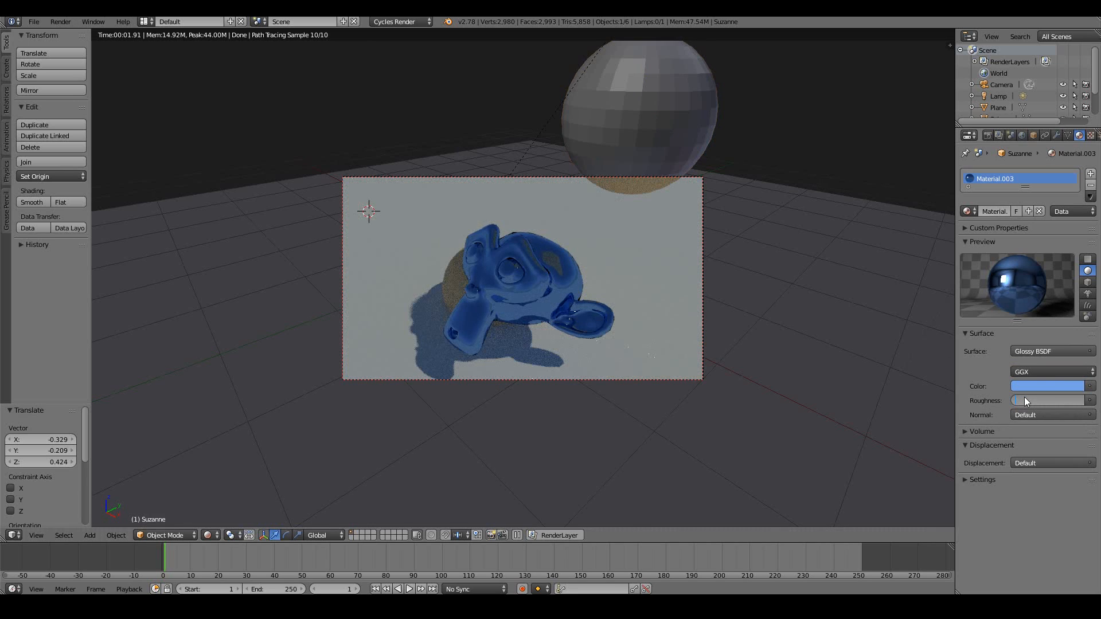
text(0.1)
key(Return)
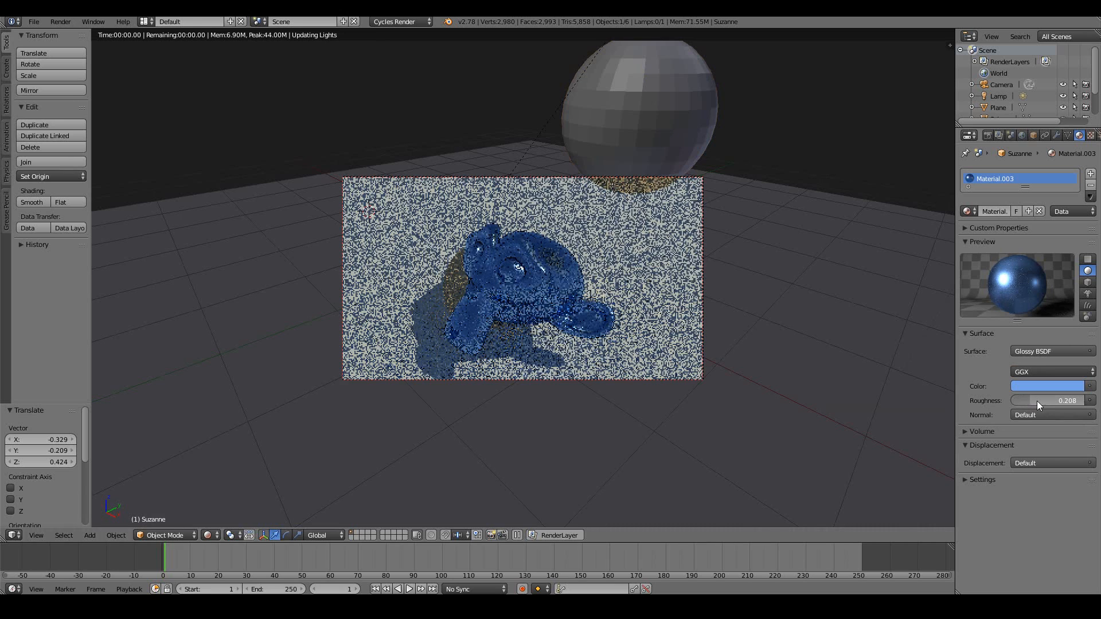
drag(1036, 401, 1063, 397)
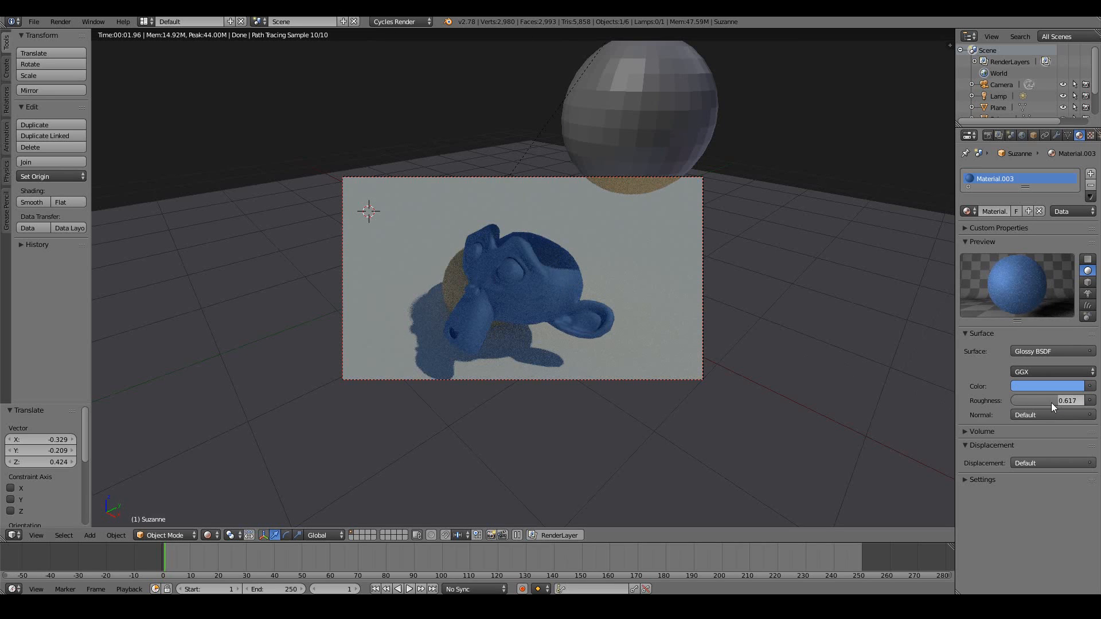
drag(1060, 401, 1068, 401)
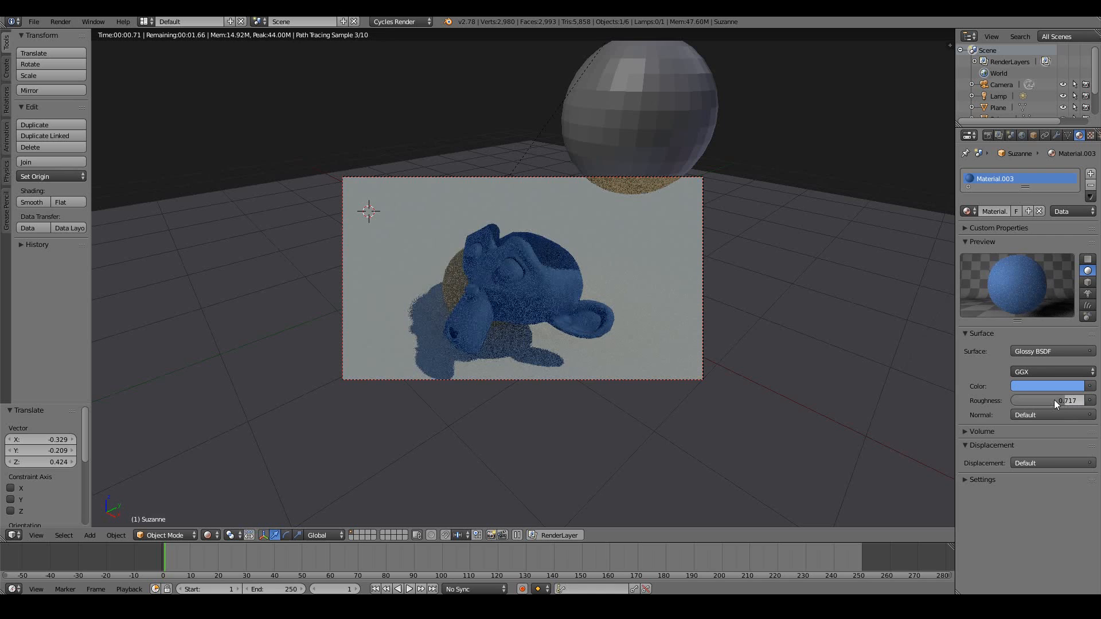
drag(1060, 398, 1078, 400)
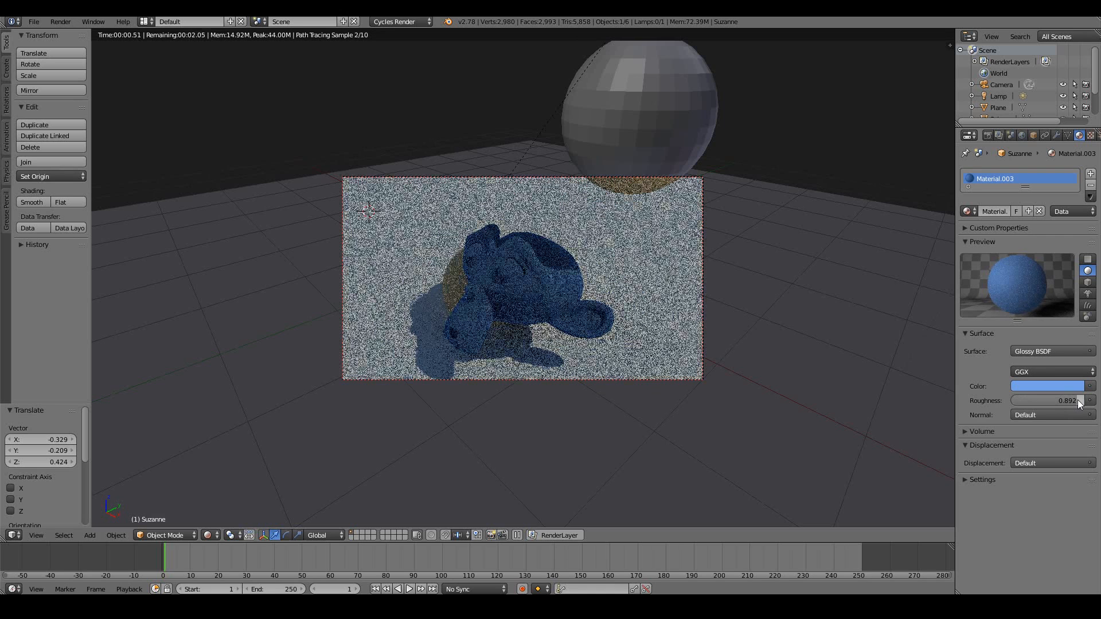
- Reset the monkey head's glossy roughness to 0, try a high roughness of about 0.8, and undo that change
key(BackSpace)
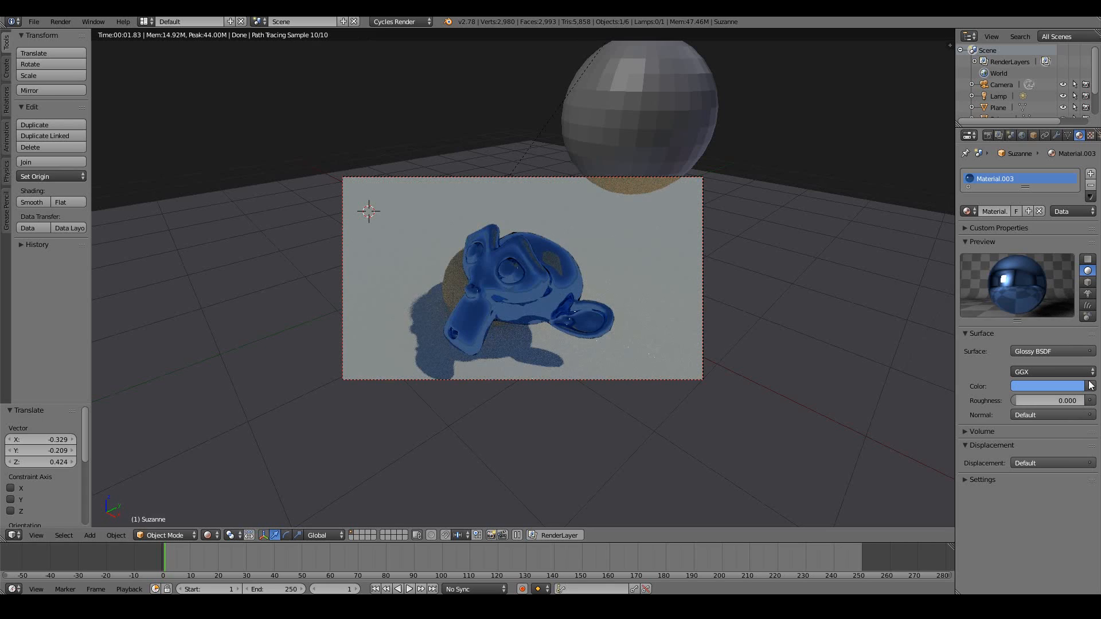
drag(1017, 400, 1087, 401)
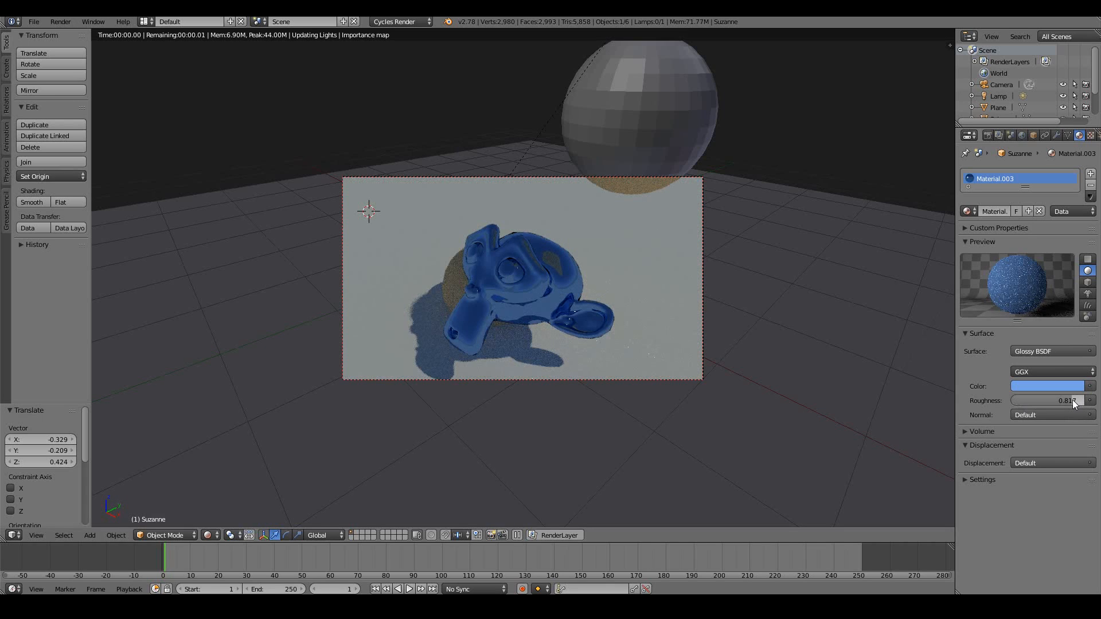
key(ctrl+z)
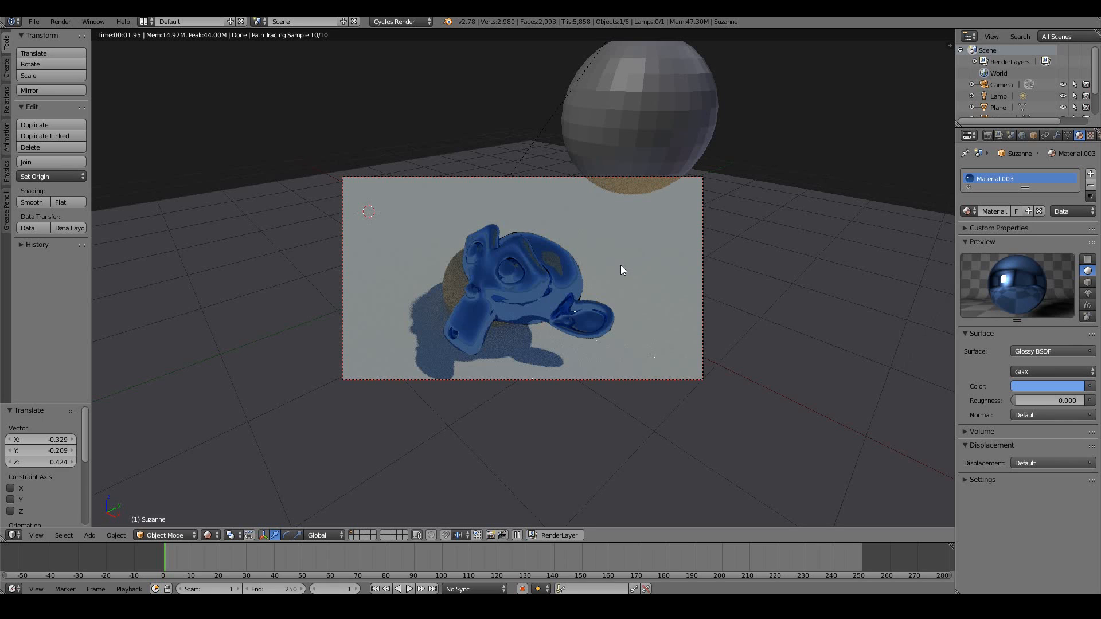
- Change the surface shader of the monkey head's blue material to Glass BSDF
click(1037, 351)
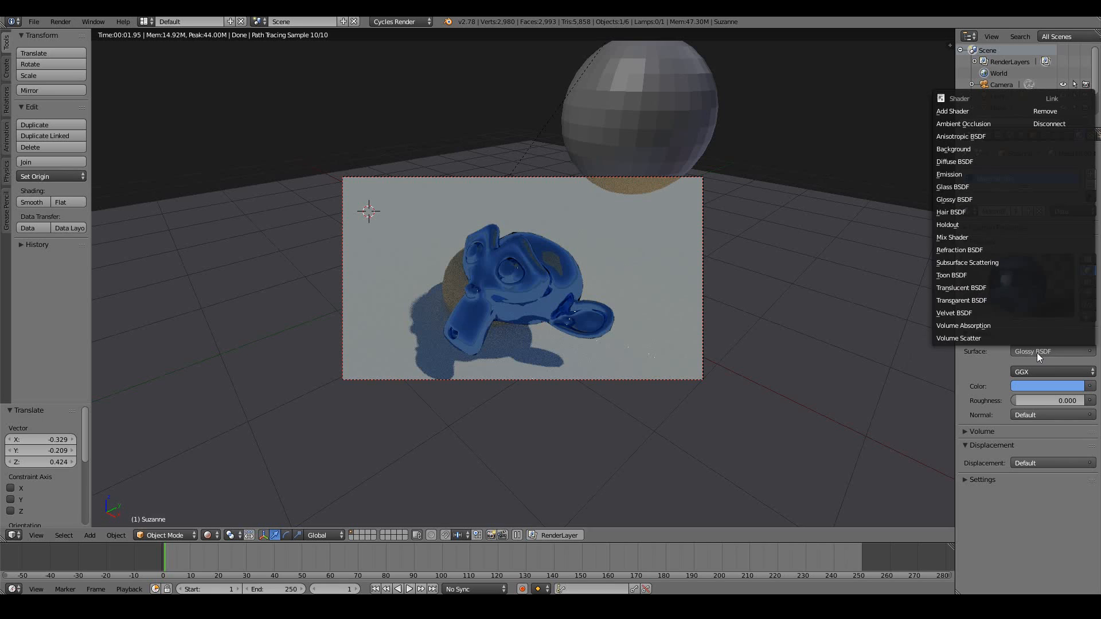
click(971, 183)
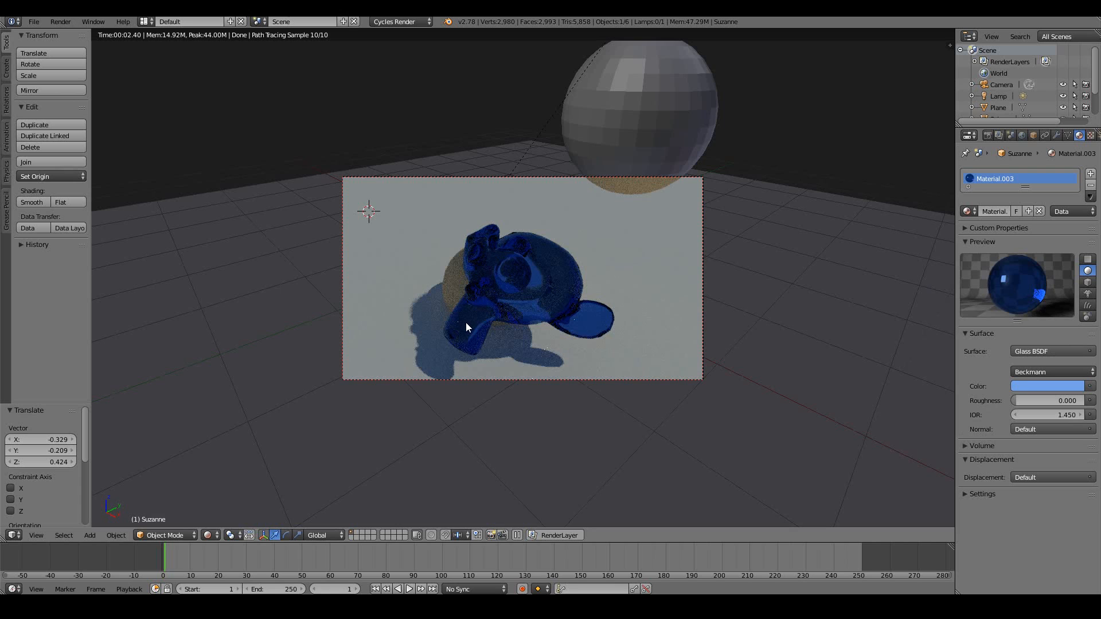
scroll(466, 323, up, 1)
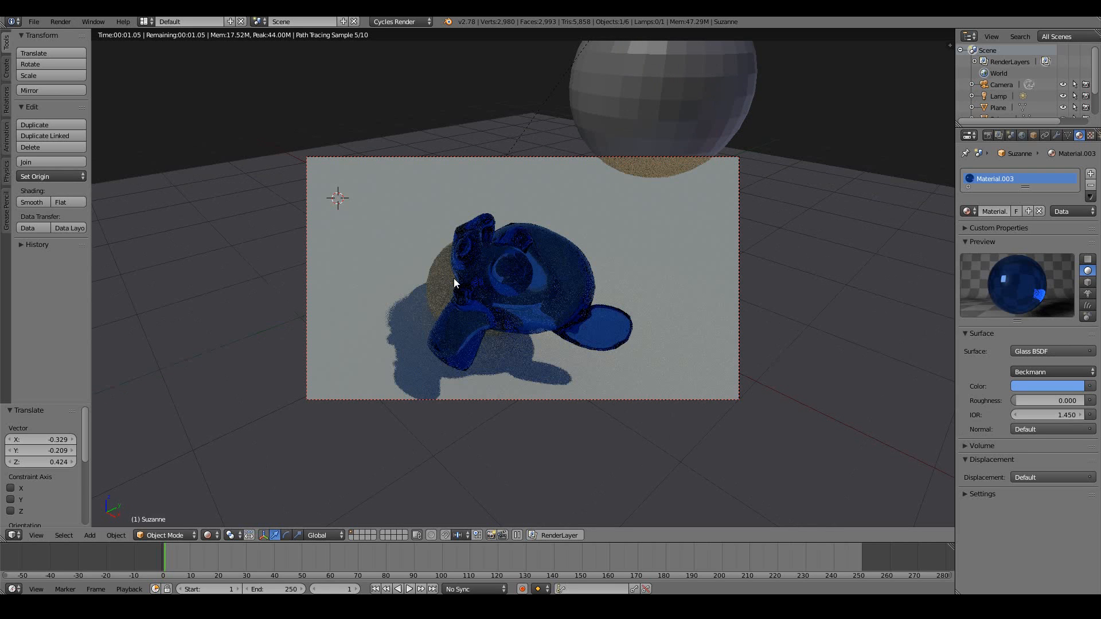
- Delete the copied sphere floating above the camera frame
right_click(703, 126)
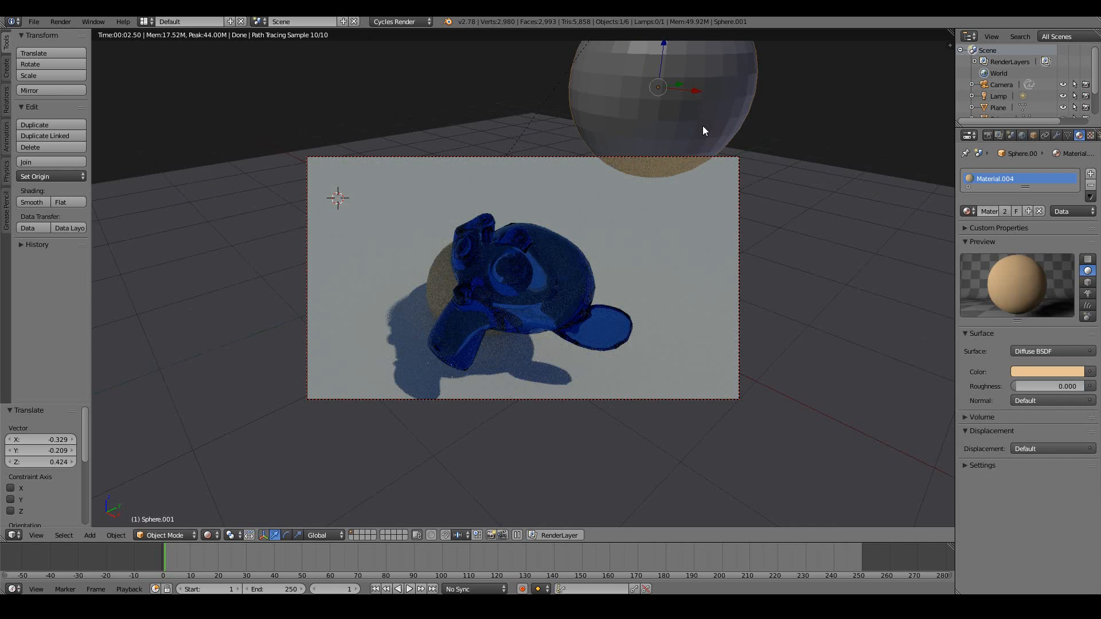
key(x)
click(703, 127)
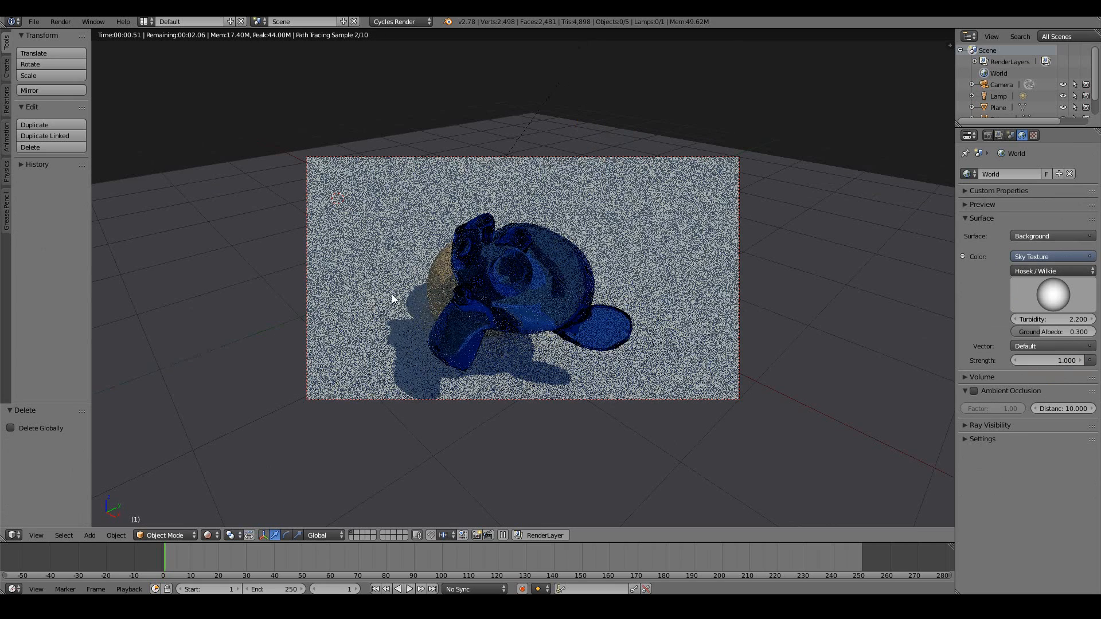
- Move the remaining orange sphere behind the monkey head by about 0.70, 0.83, 0.10 and again by about 0.21, 0.12, -0.13 in X, Y, Z
key(ctrl+z)
key(g)
click(564, 285)
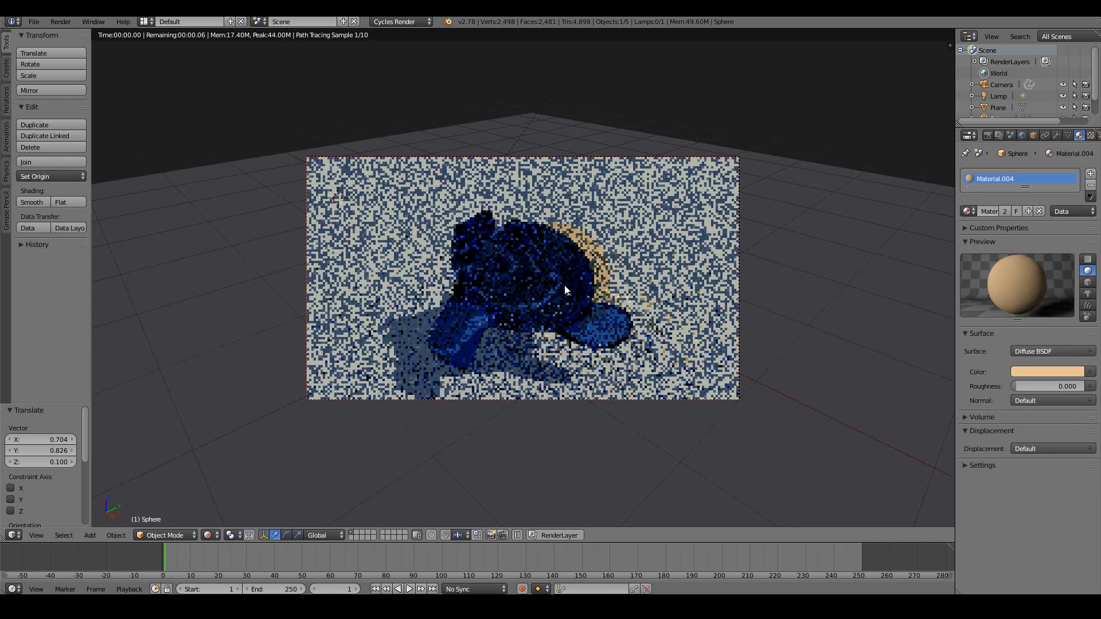
key(g)
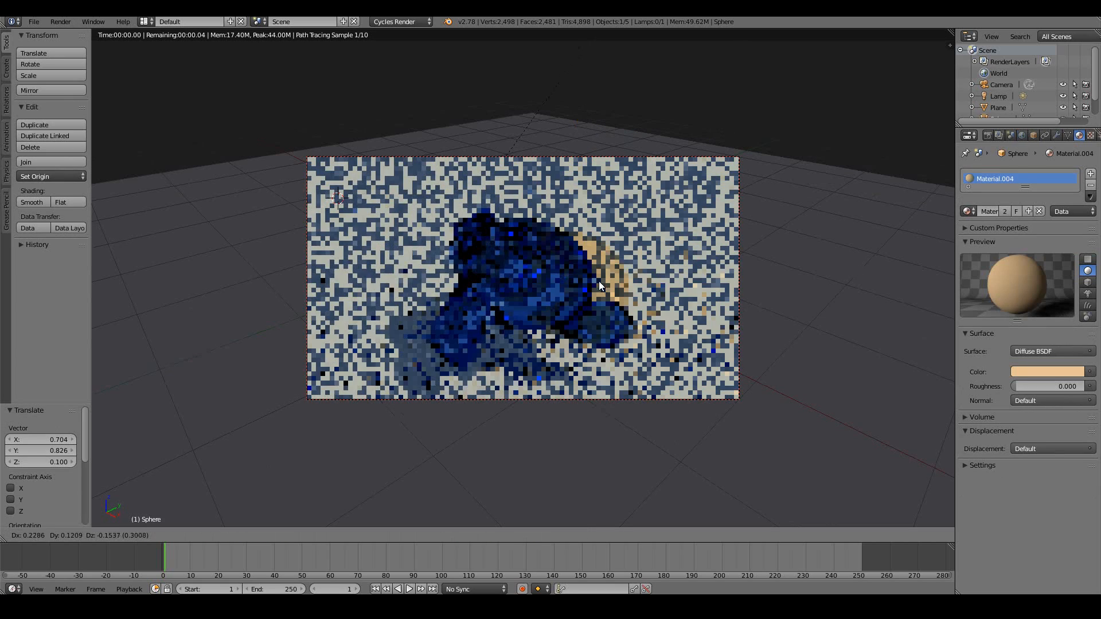
click(599, 281)
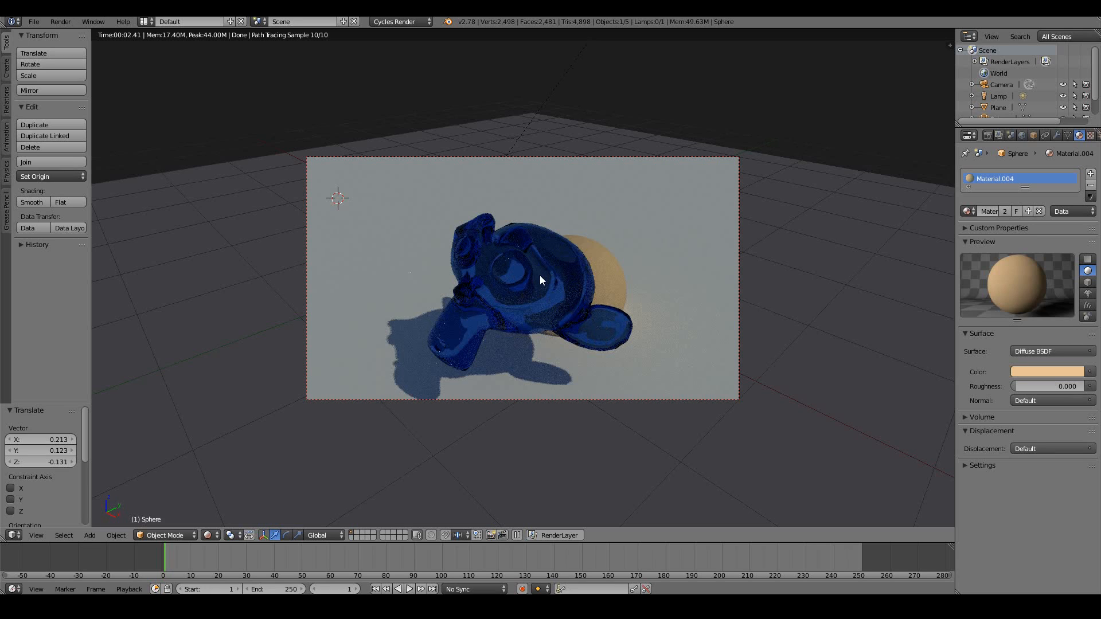
- Select the monkey head, try a glass roughness of about 0.52, and reset the roughness to 0
right_click(471, 328)
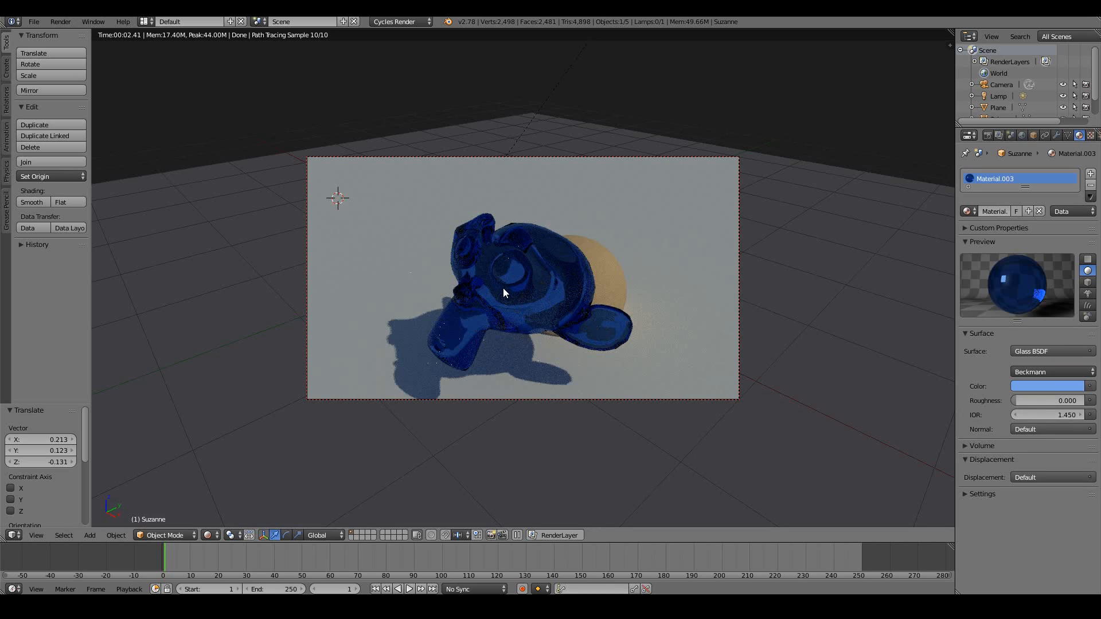
drag(1012, 397, 1060, 393)
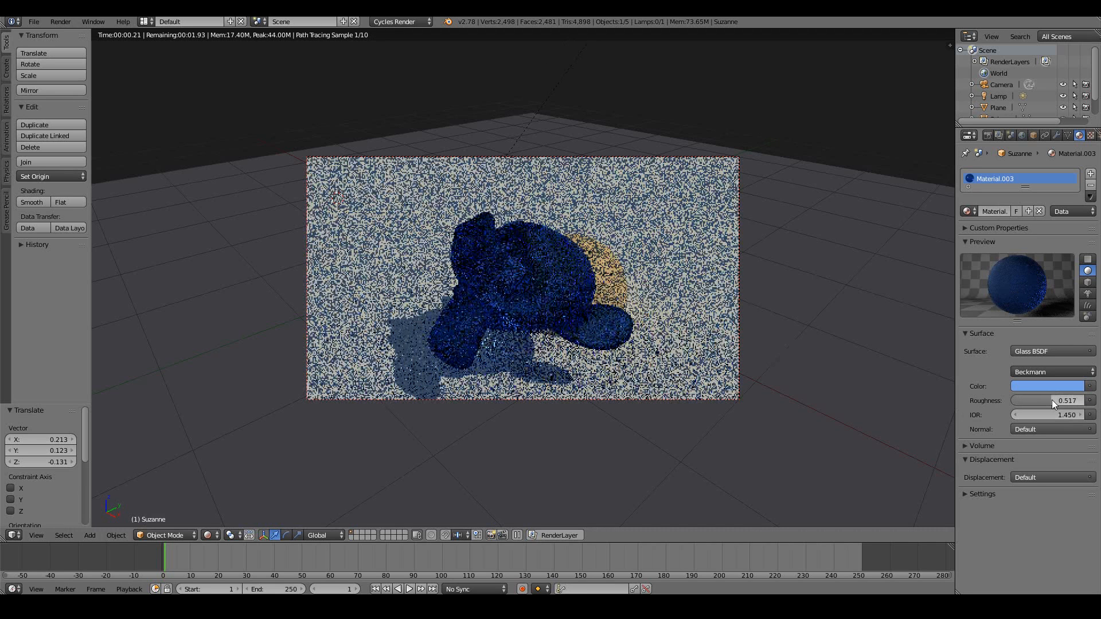
key(BackSpace)
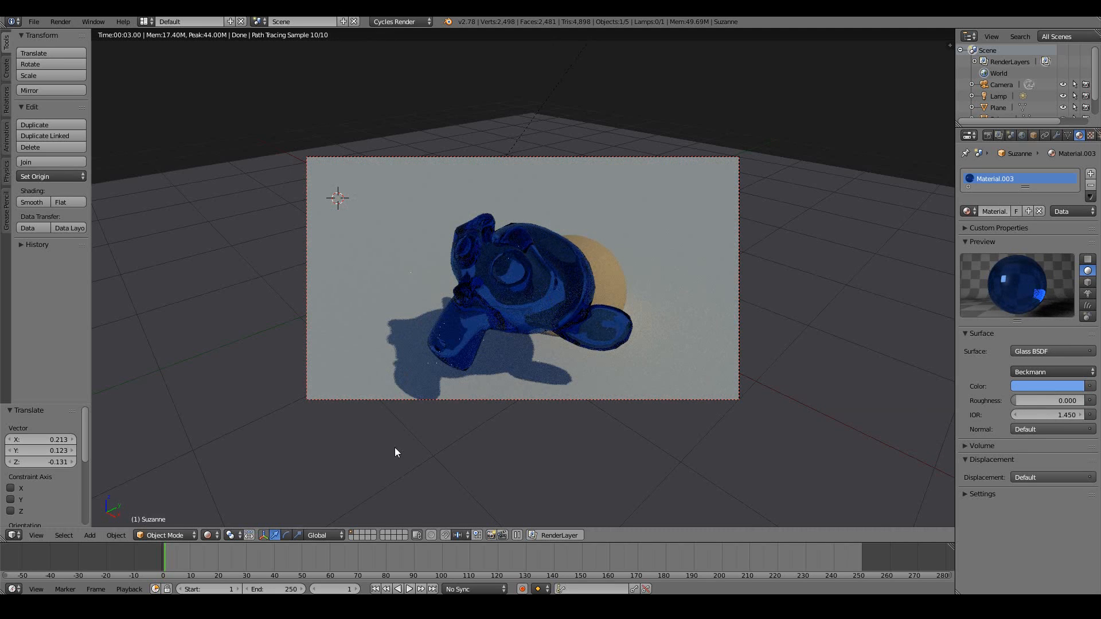
mouse_move(1017, 400)
mouse_down()
mouse_move(1066, 400)
mouse_move(941, 397)
mouse_up()
- Switch to the browser, read the IOR values in the Material IOR Value reference thread, and return to Blender
key(alt+Tab)
scroll(654, 500, down, 1)
scroll(412, 383, up, 2)
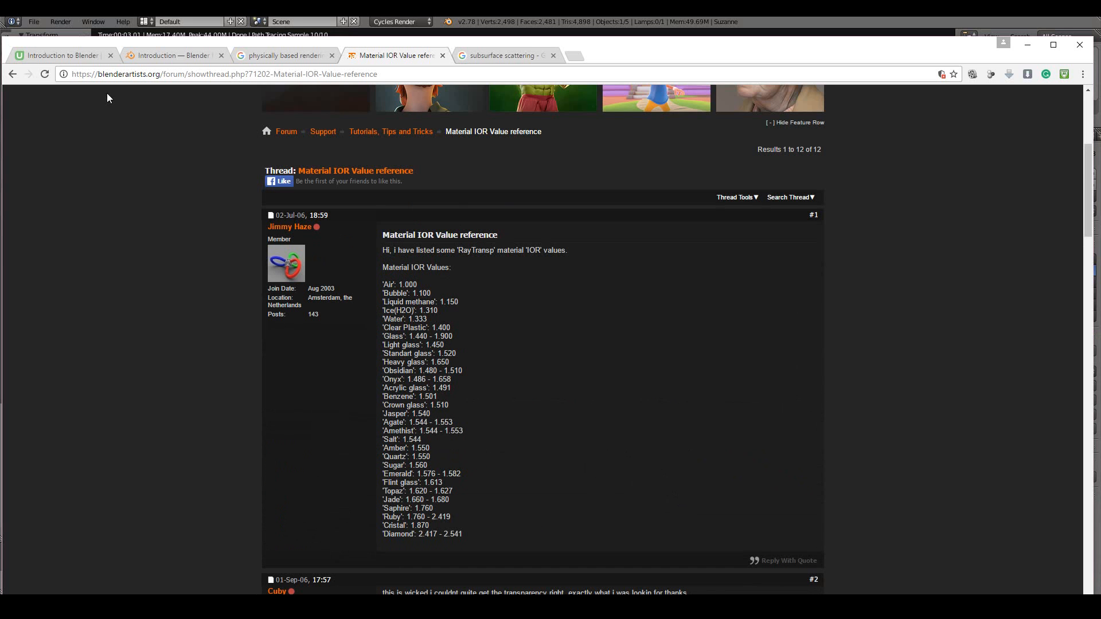
scroll(292, 293, down, 1)
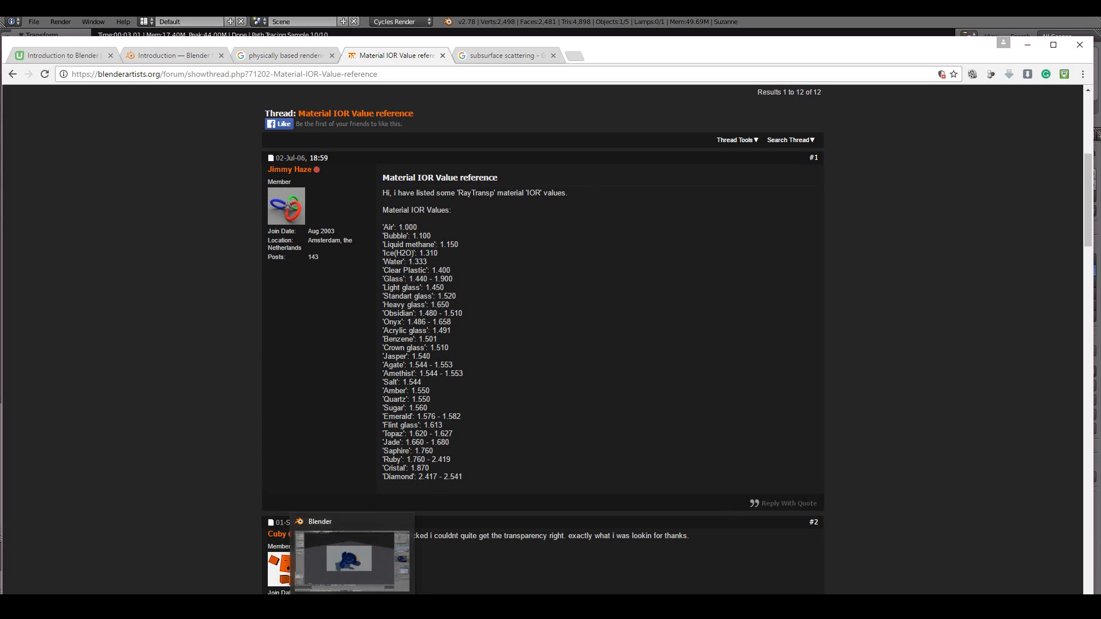
click(355, 559)
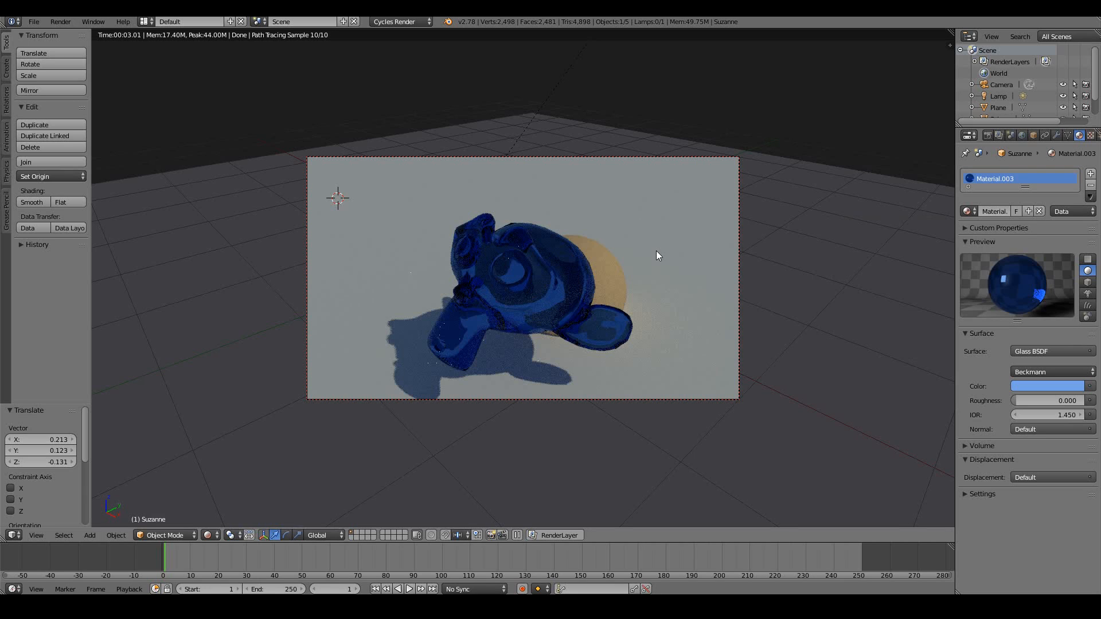
- Change the monkey head's surface shader to Transparent BSDF and set its colour to pure white
click(1027, 351)
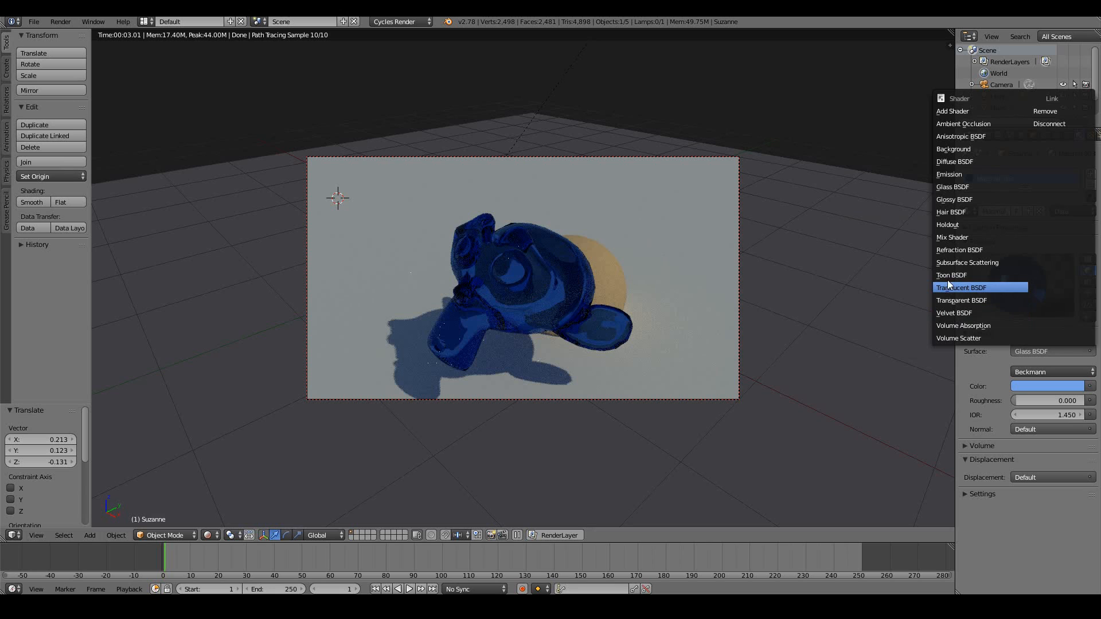
click(961, 300)
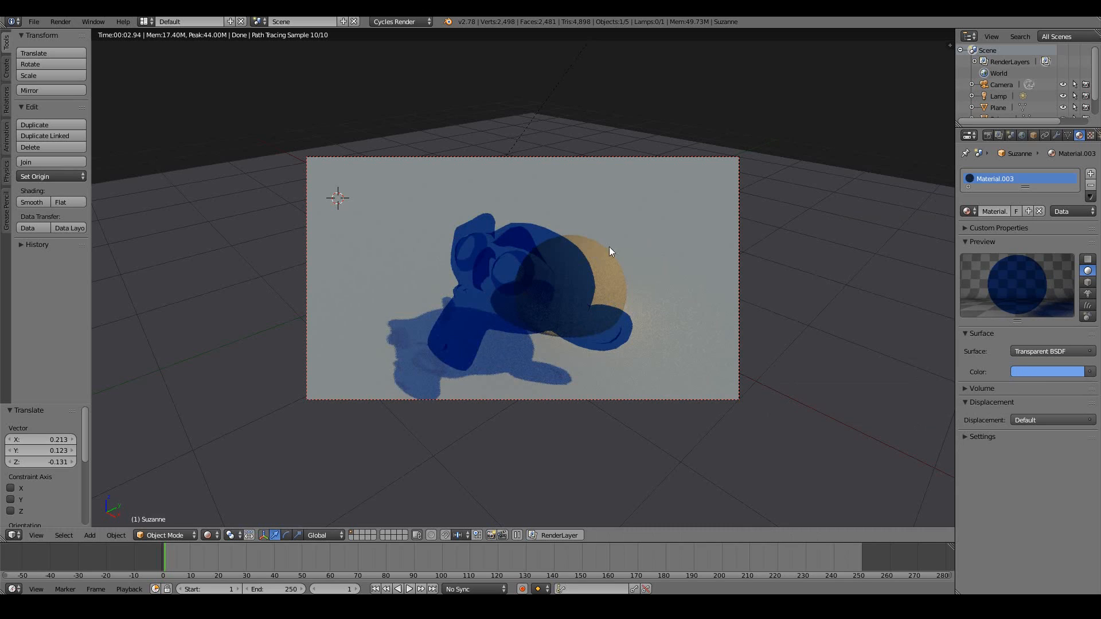
click(1025, 372)
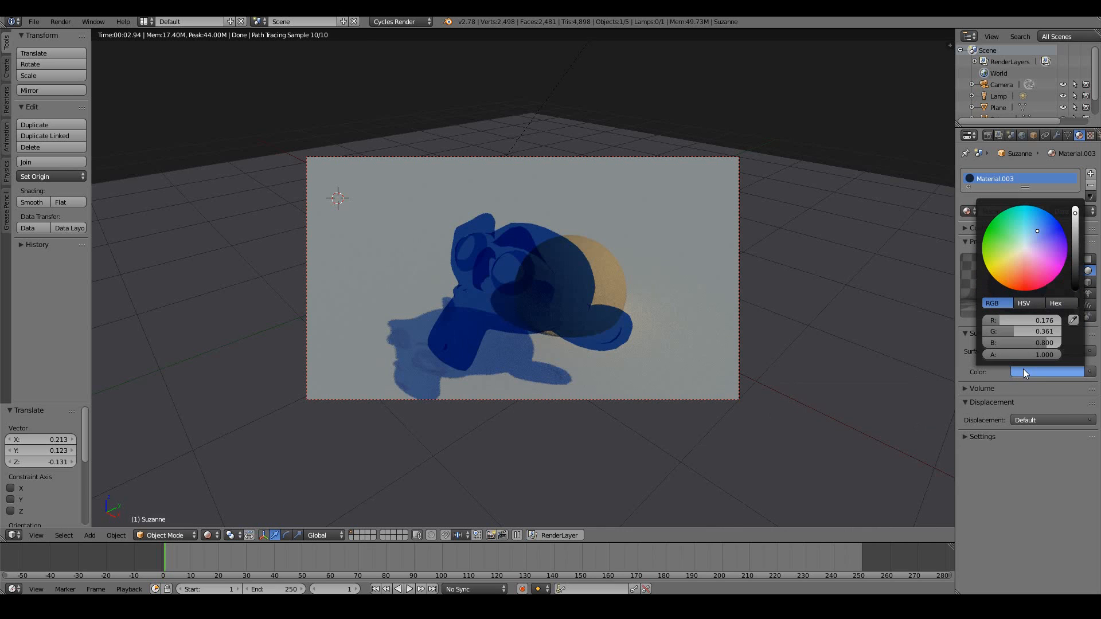
drag(1002, 321, 1092, 329)
drag(1020, 338, 1085, 339)
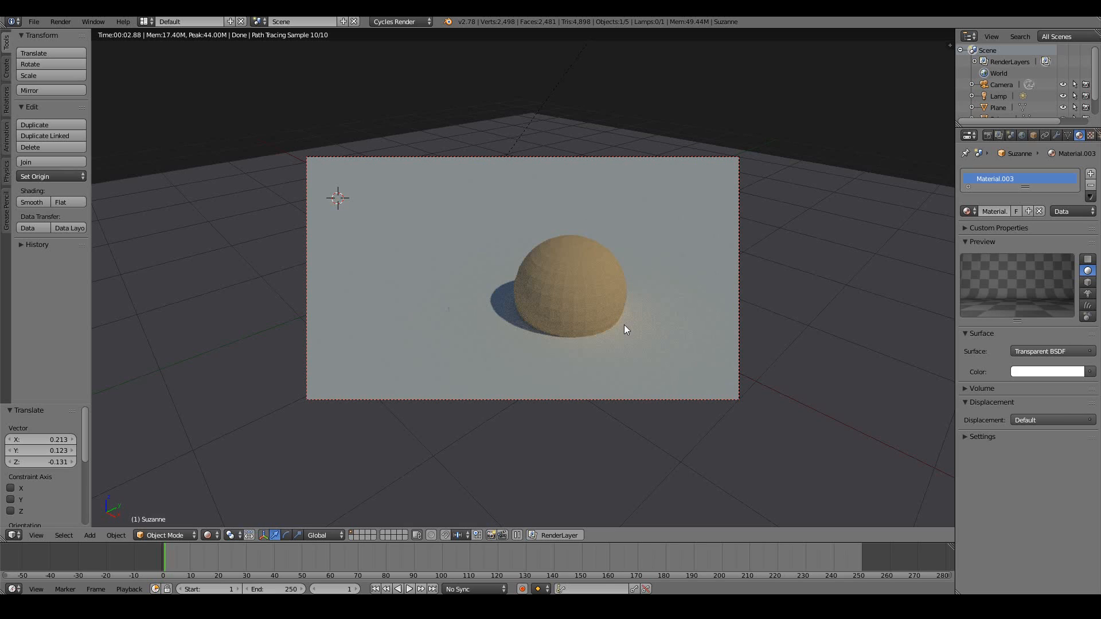
- Try Translucent BSDF and Subsurface Scattering as the monkey head's surface shader
click(1057, 351)
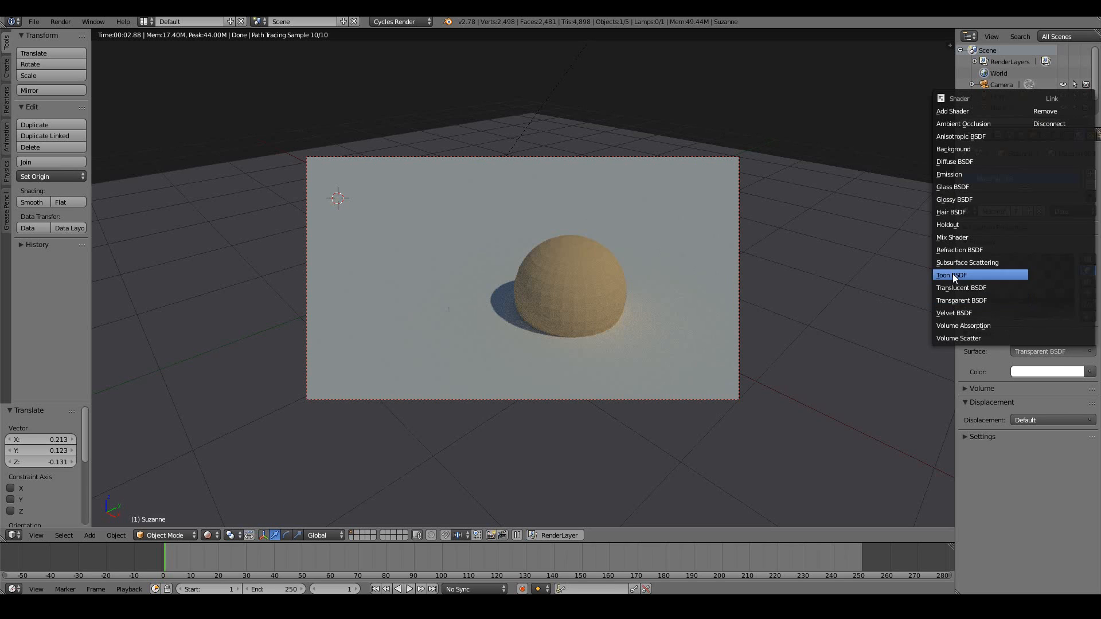
click(960, 287)
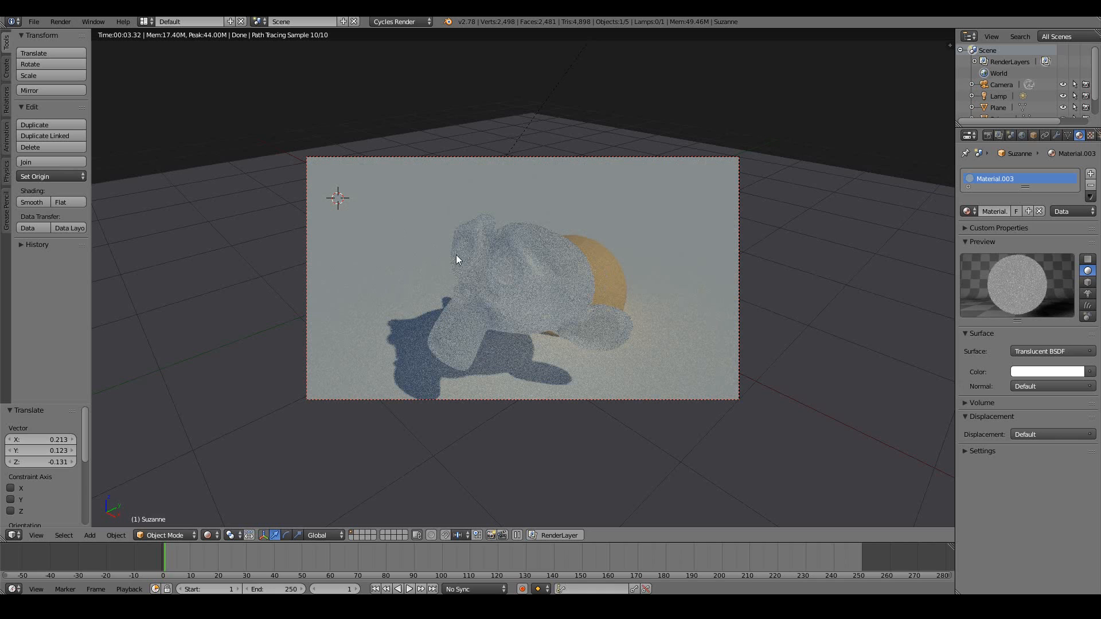
click(1024, 350)
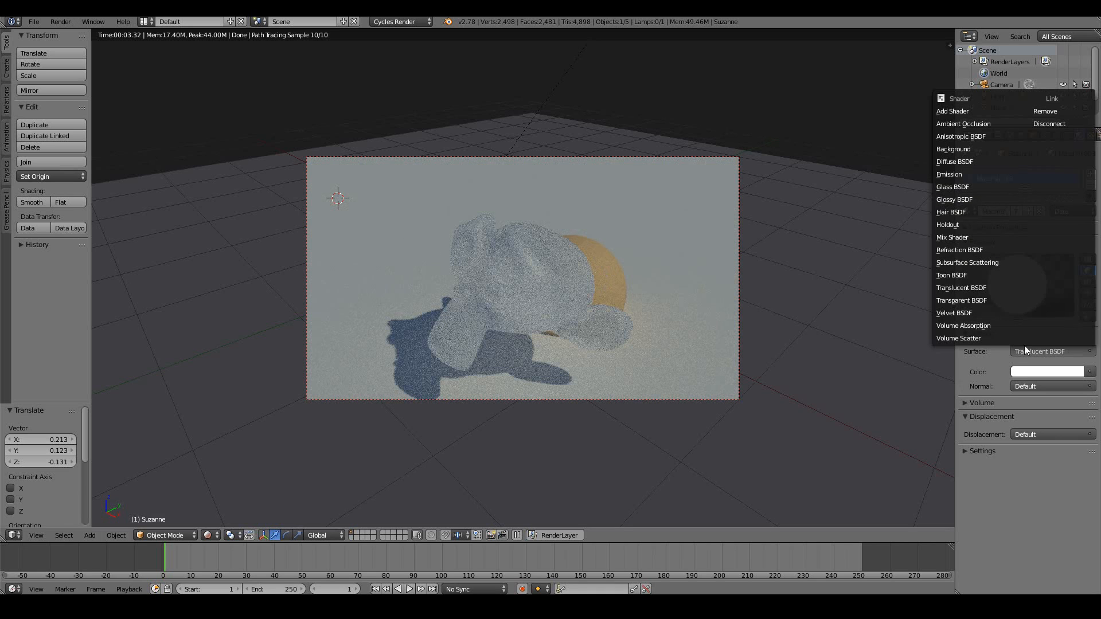
click(966, 263)
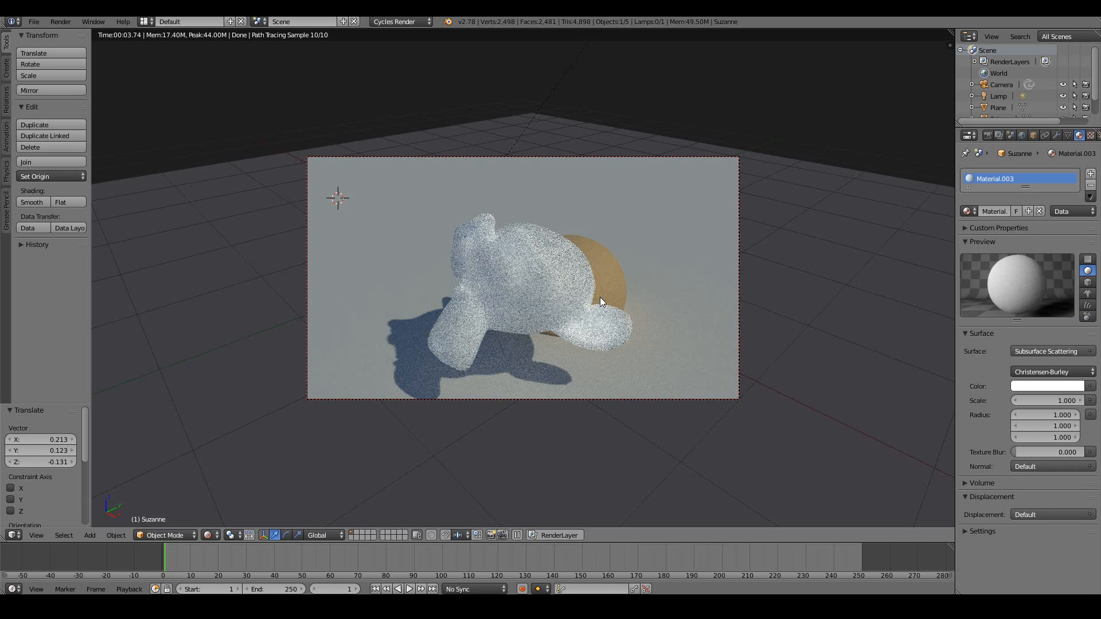
- Change the monkey head's surface shader to Velvet BSDF and set its colour to red
click(1049, 351)
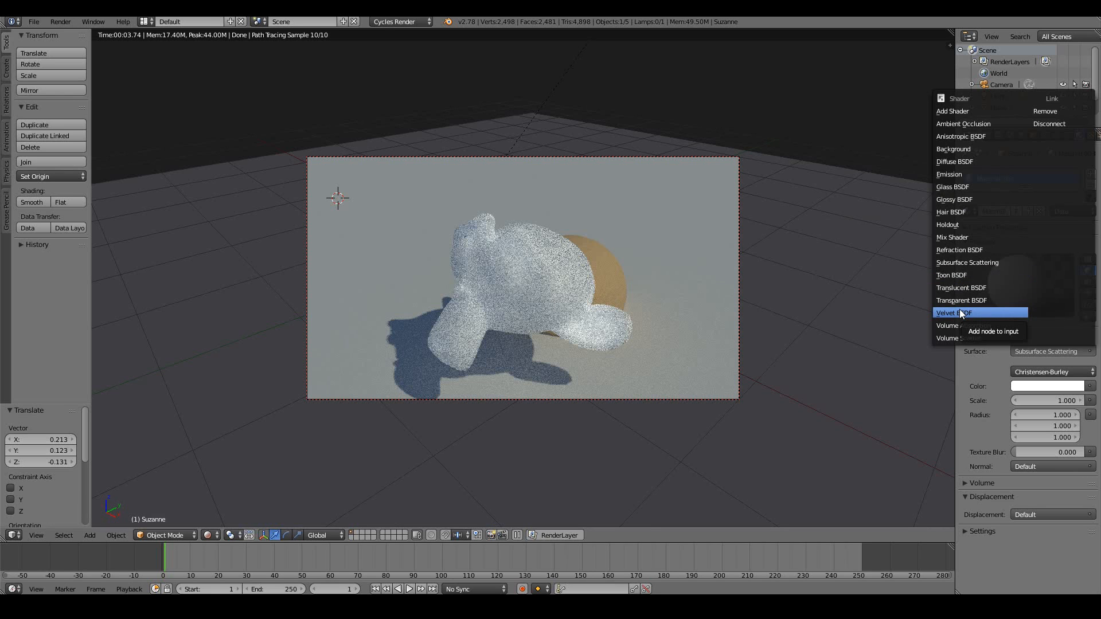
click(958, 312)
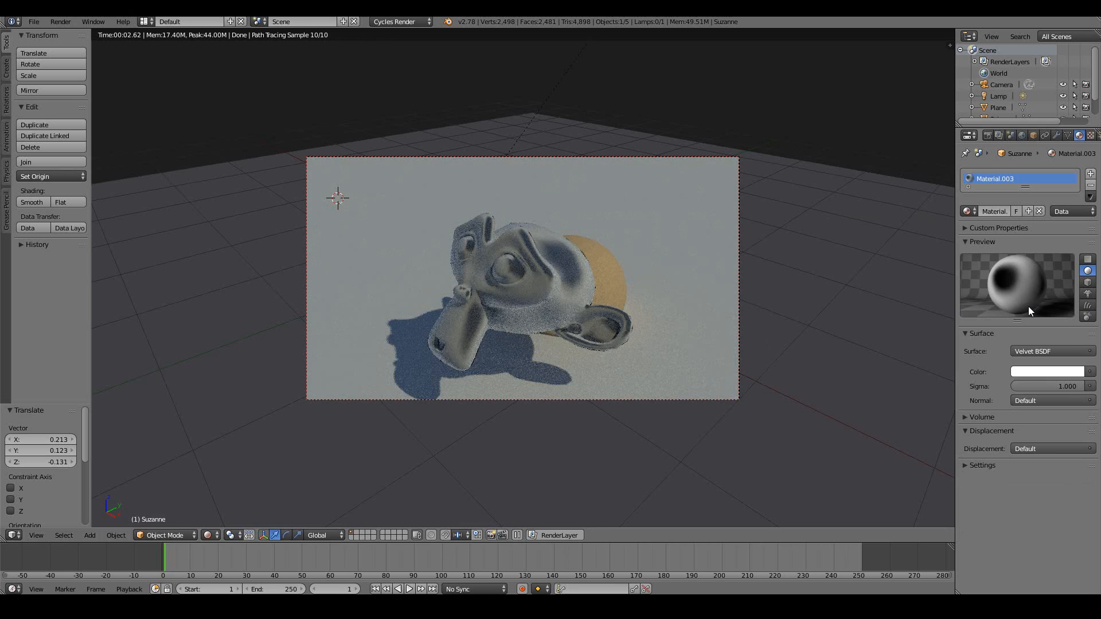
click(1030, 372)
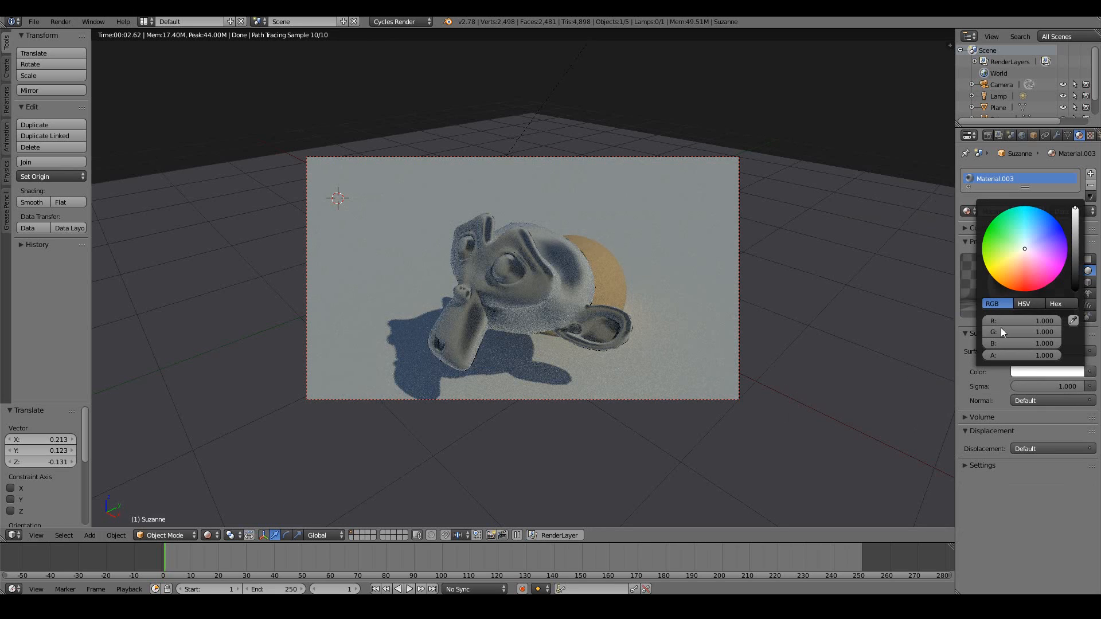
click(1027, 283)
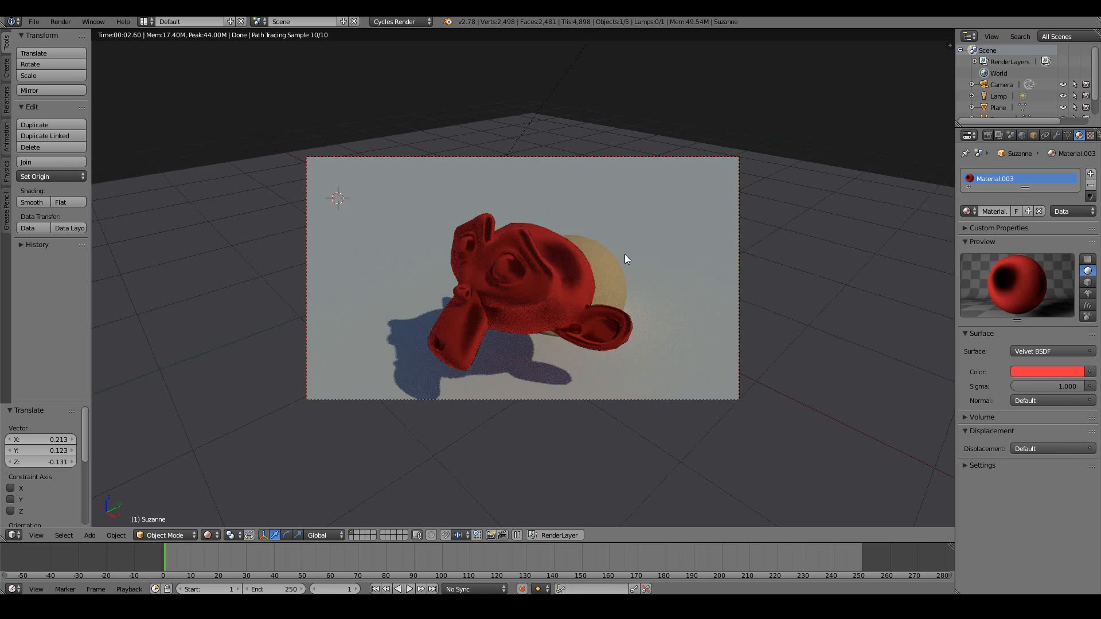
- Change the monkey head's surface shader to Emission and inspect the glow it casts on the floor and sphere
click(1079, 347)
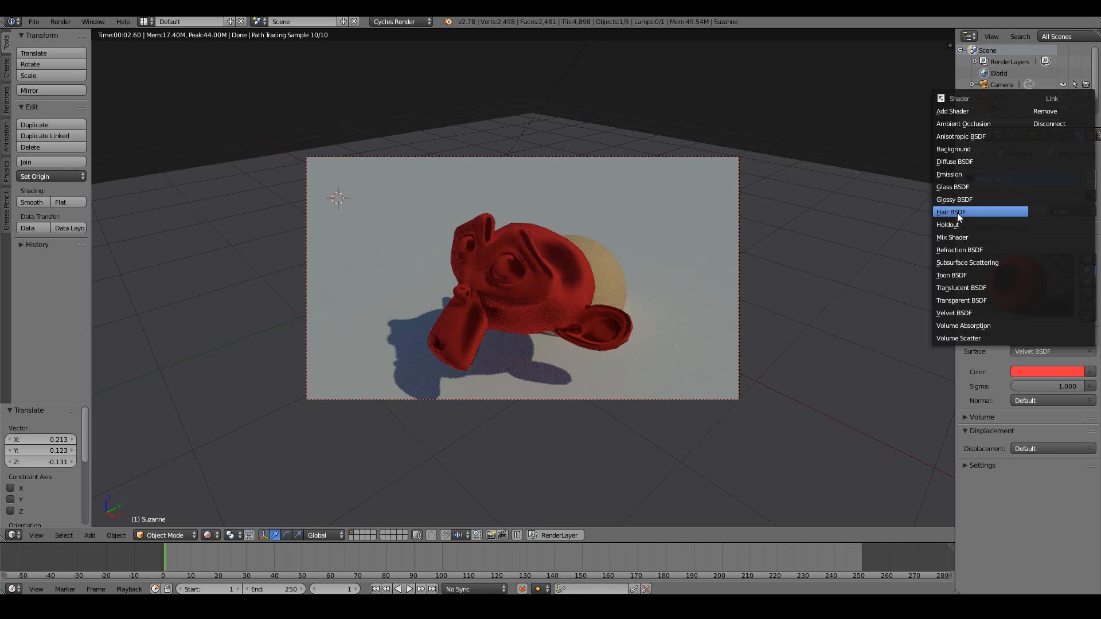
click(966, 175)
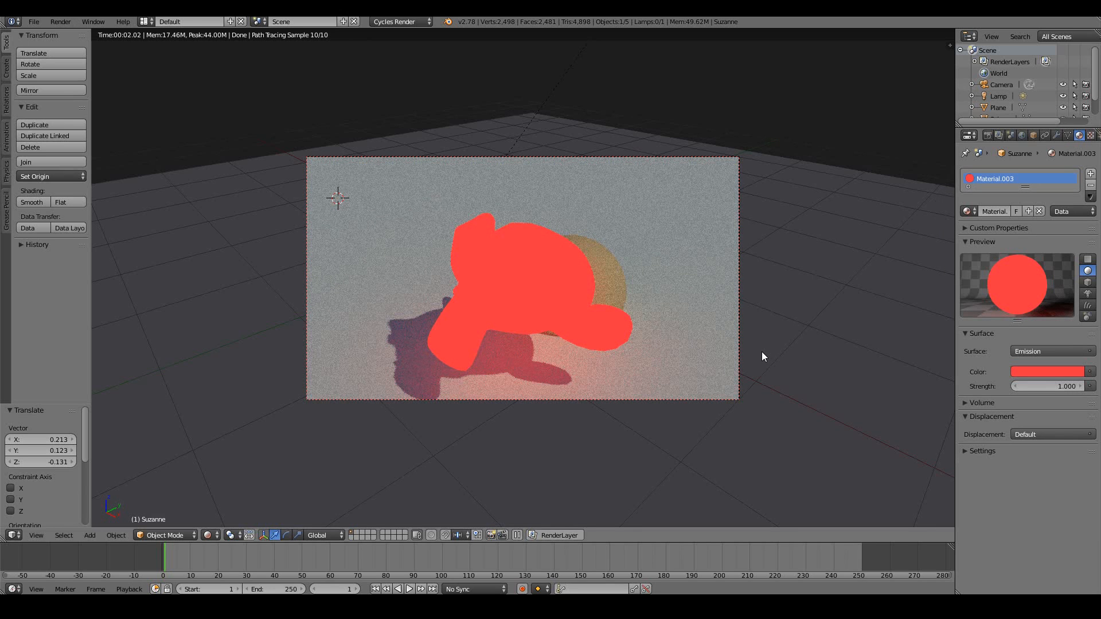
scroll(761, 352, up, 2)
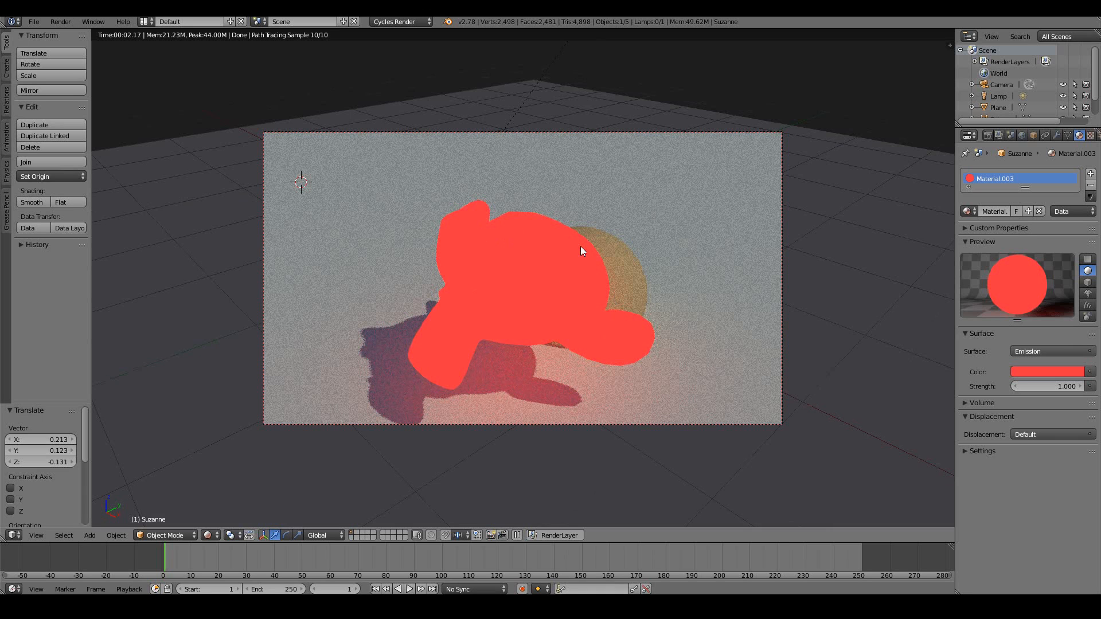
scroll(559, 277, down, 1)
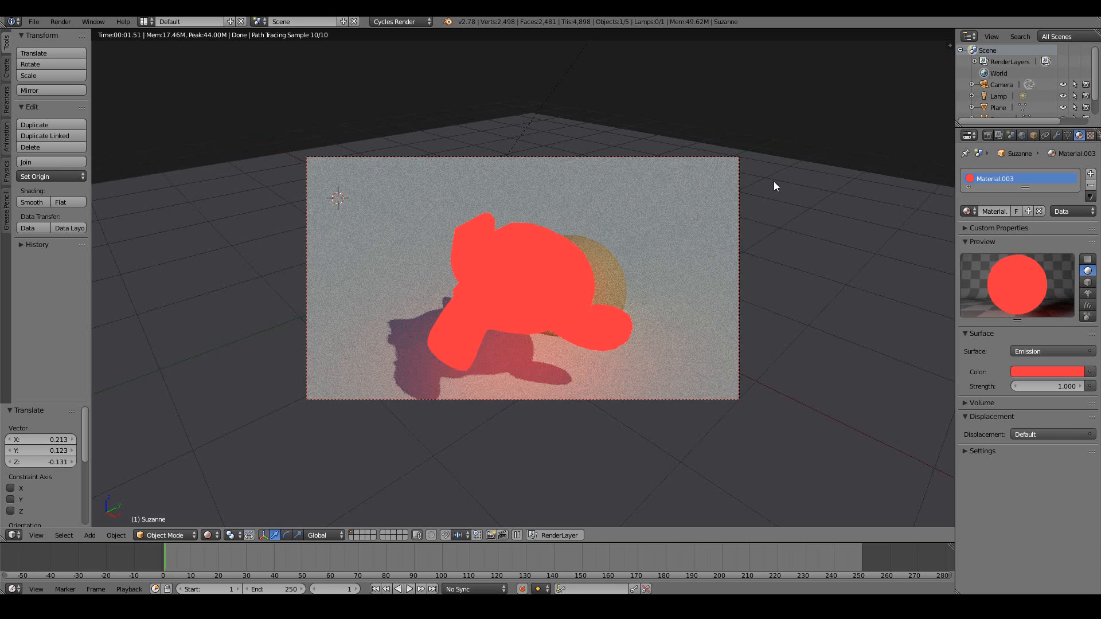
- Change the monkey head's surface to a Mix Shader combining Glossy BSDF as the first shader and Emission as the second
click(1038, 351)
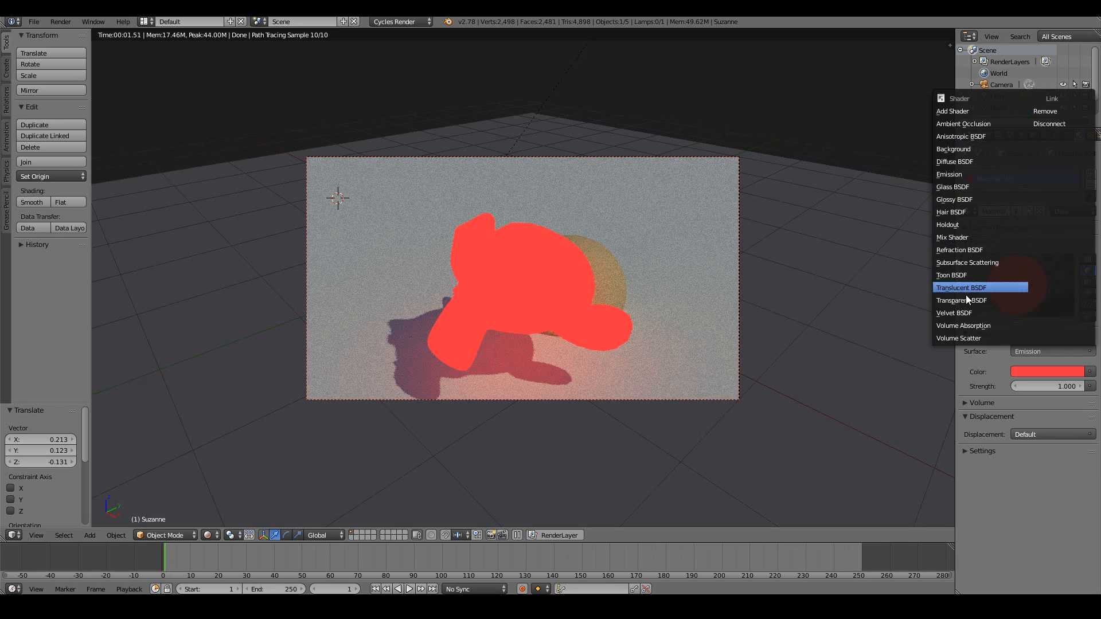
click(962, 237)
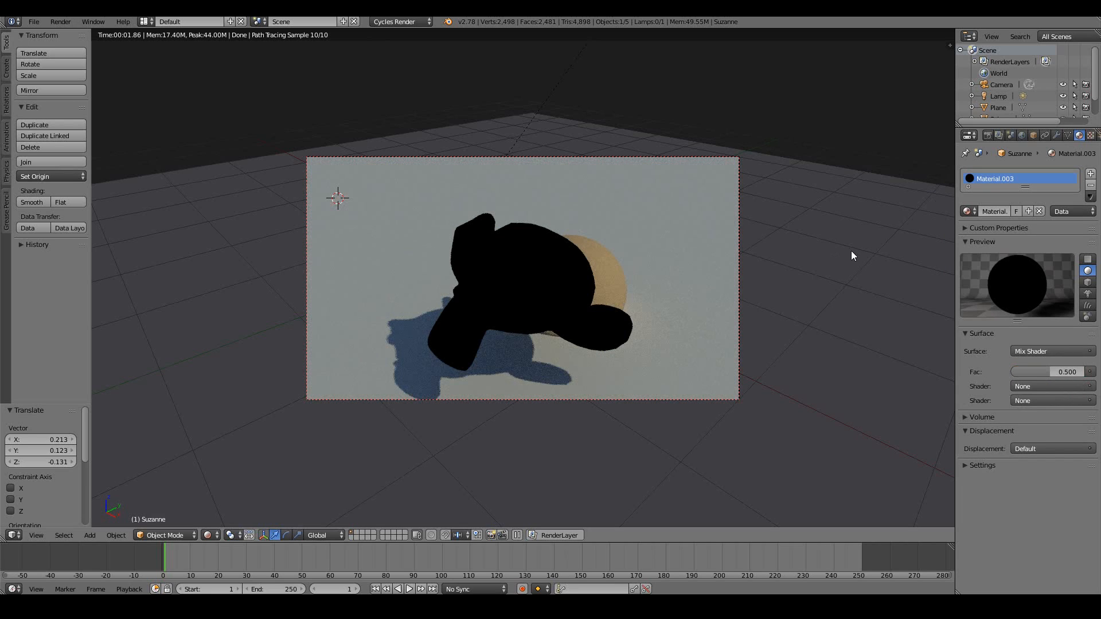
click(1038, 386)
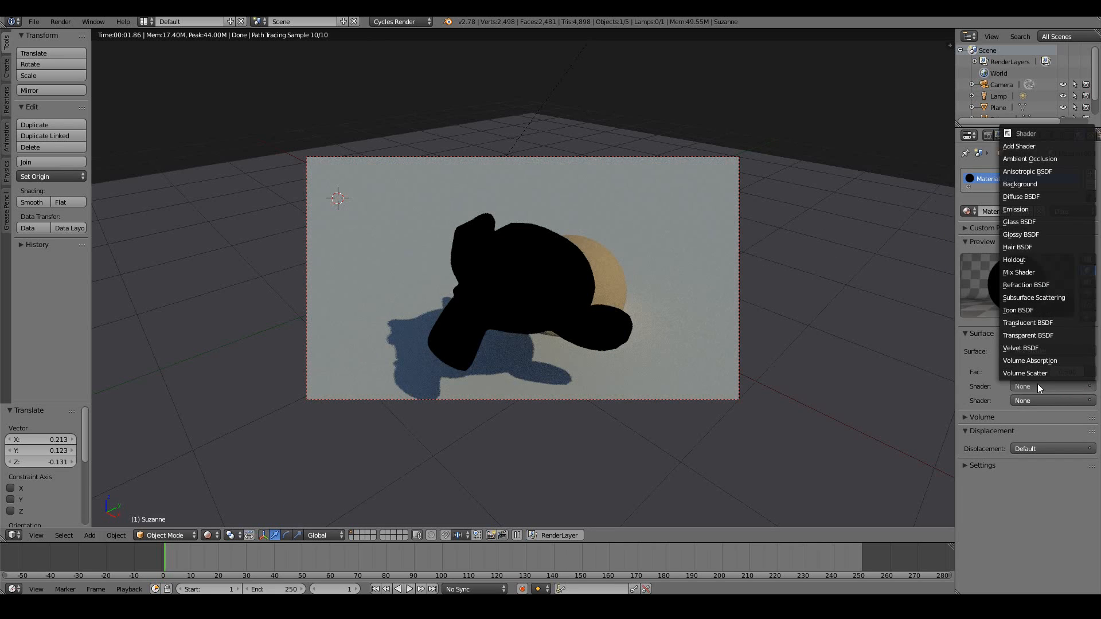
click(1017, 235)
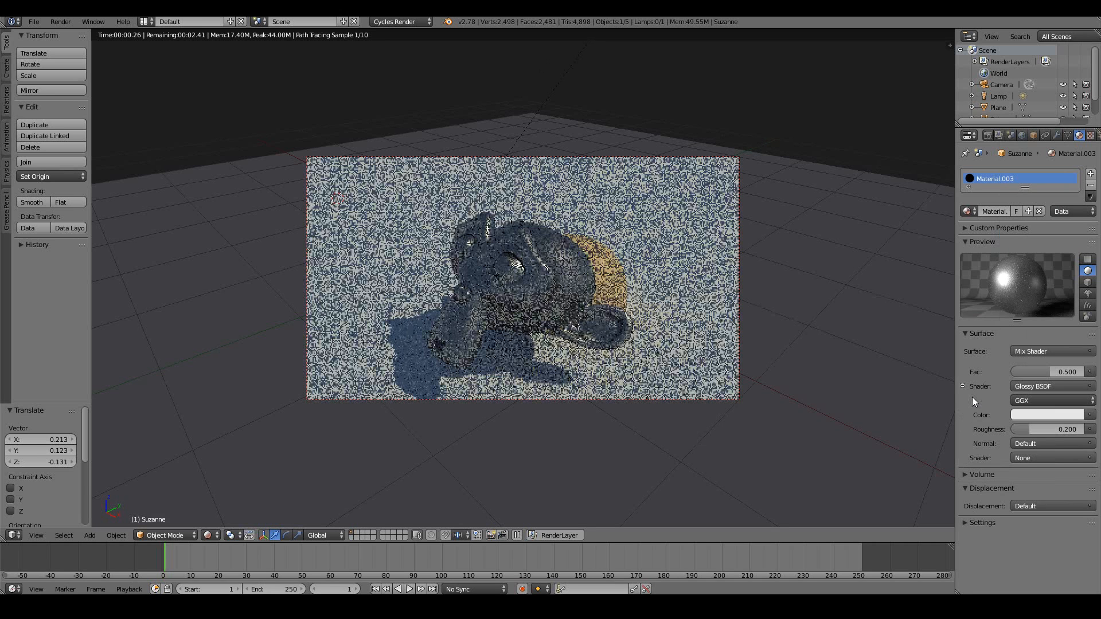
click(1032, 457)
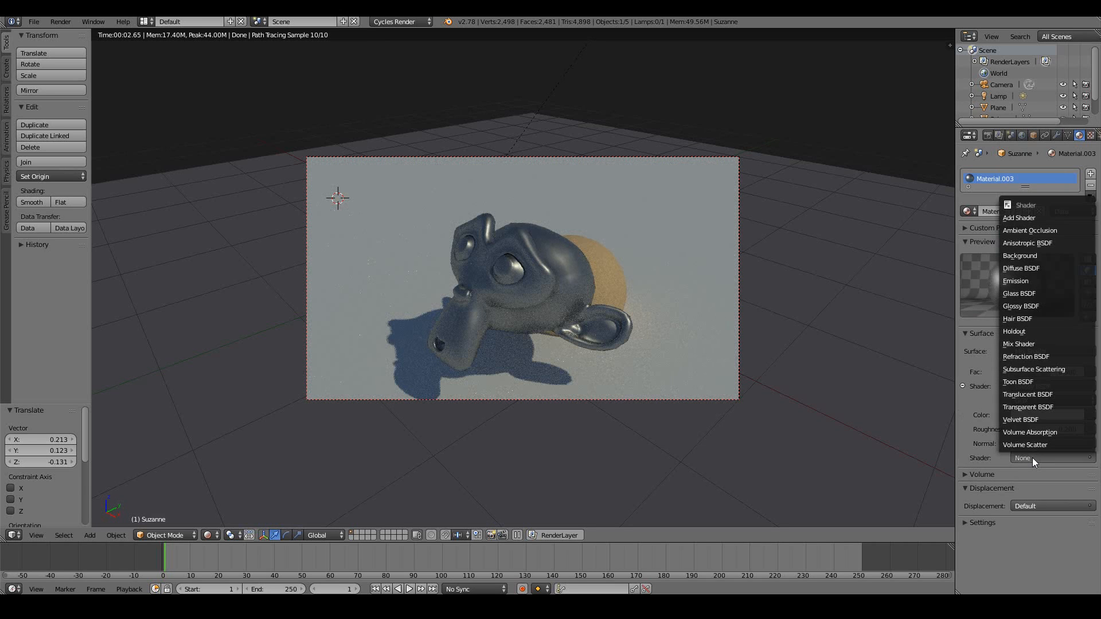
click(1022, 280)
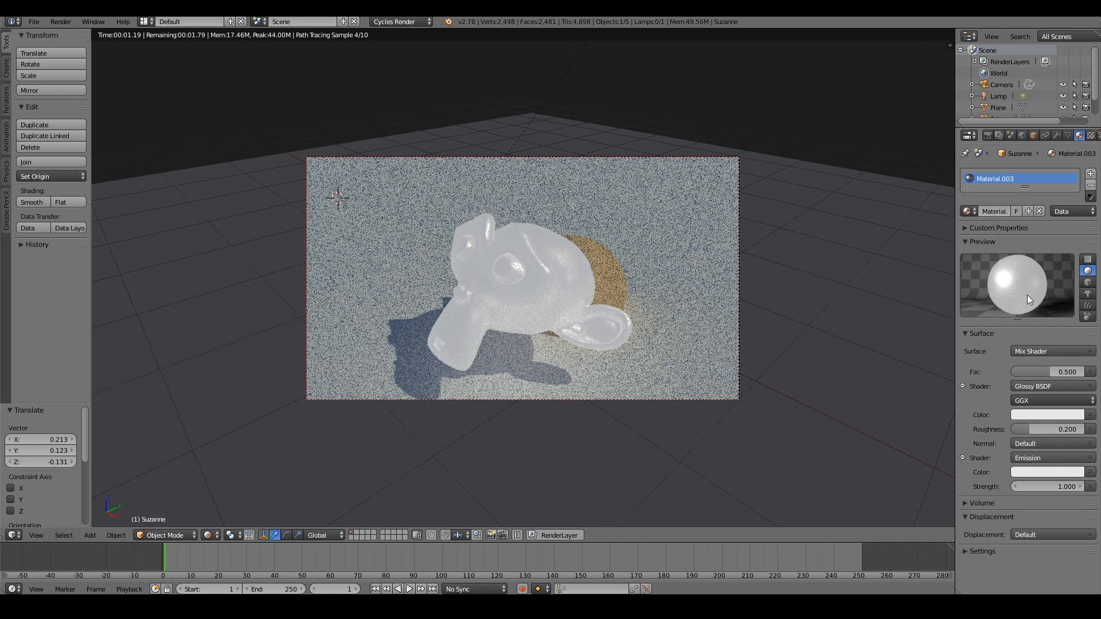
- Set the glossy shader's roughness to 0 and the emission colour to light blue, about R 0.340, G 0.519, B 0.800
drag(1031, 426, 948, 418)
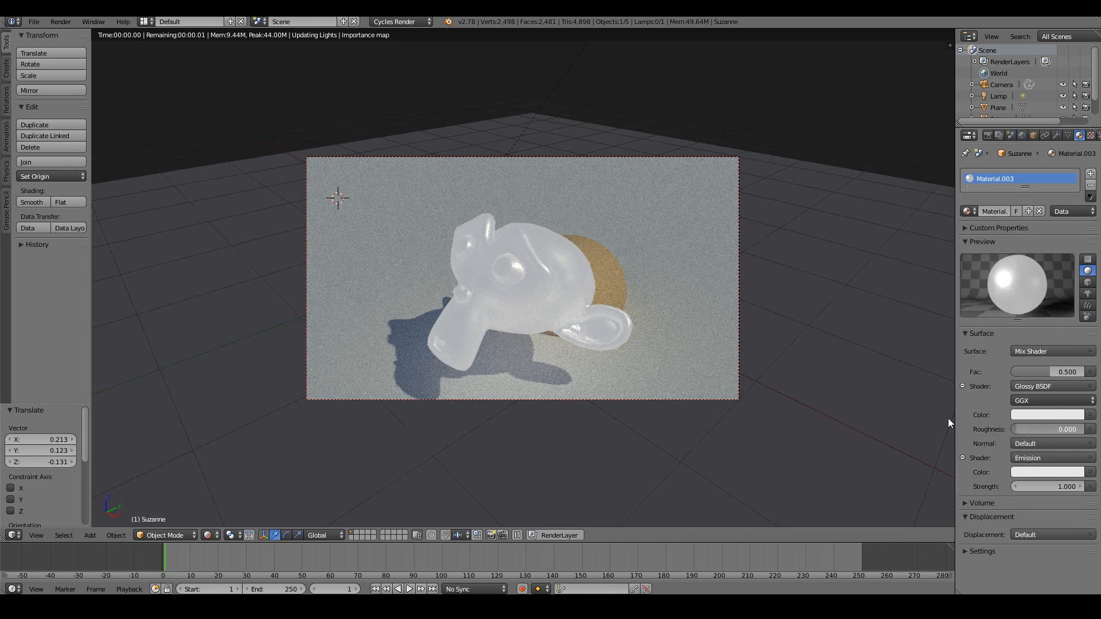
click(1041, 471)
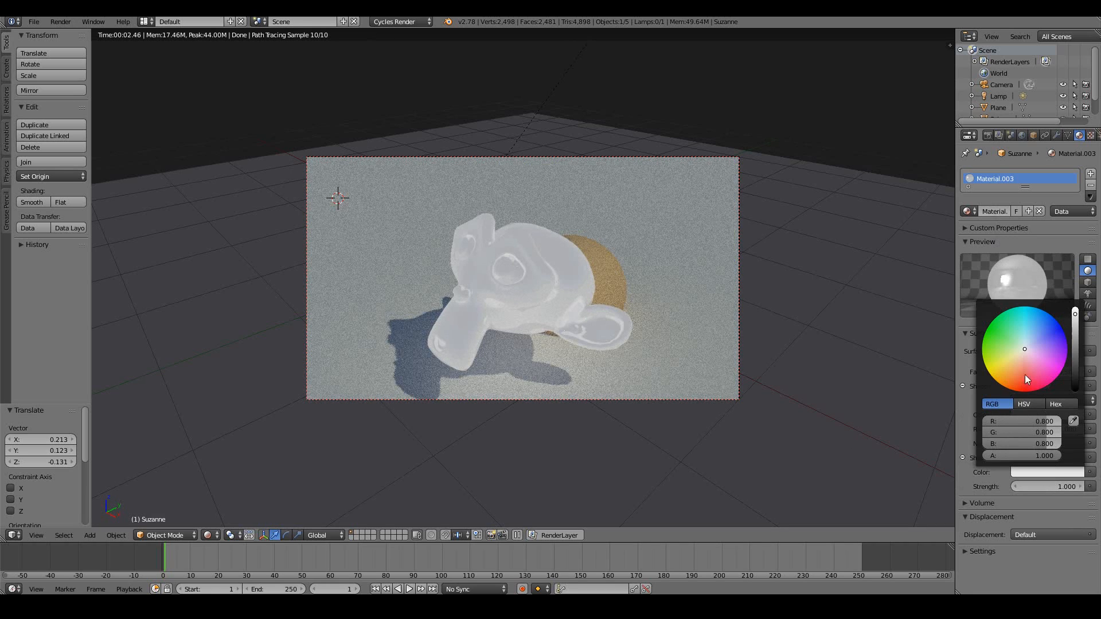
click(1034, 338)
click(1032, 337)
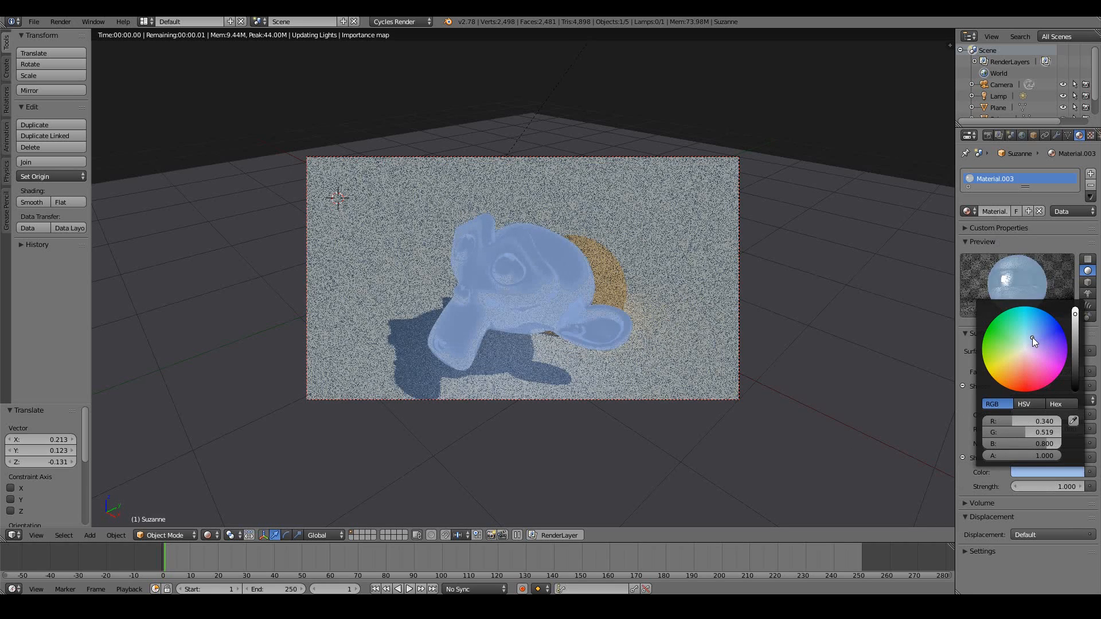
- Try an emission strength of 5 on the mixed material and settle on a strength of 2
click(1059, 485)
text(5)
key(Return)
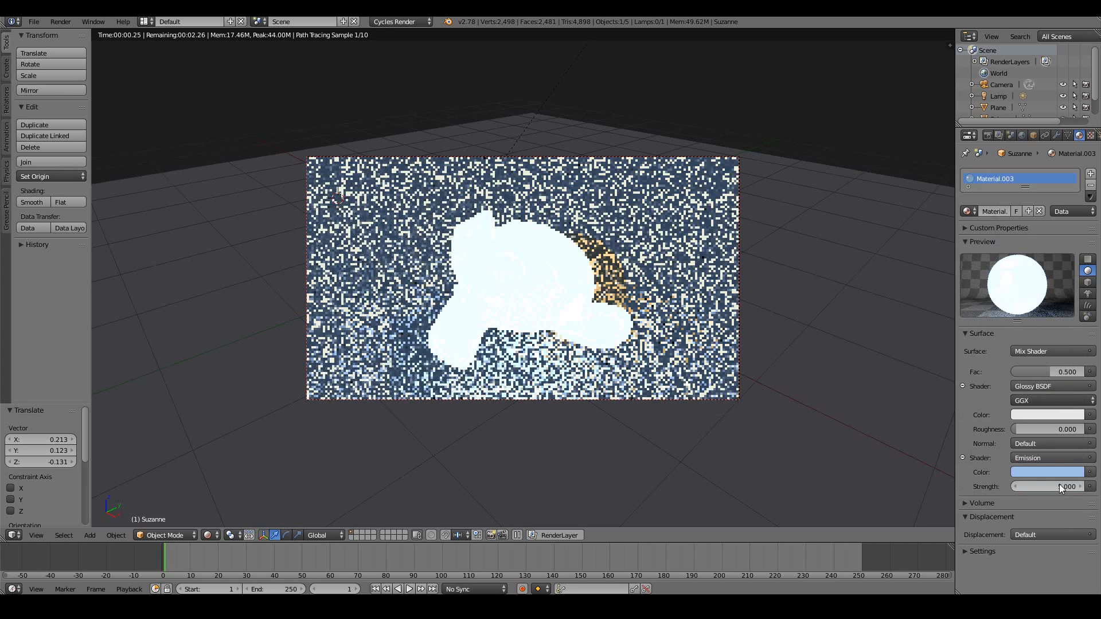
click(1058, 486)
text(2)
key(Return)
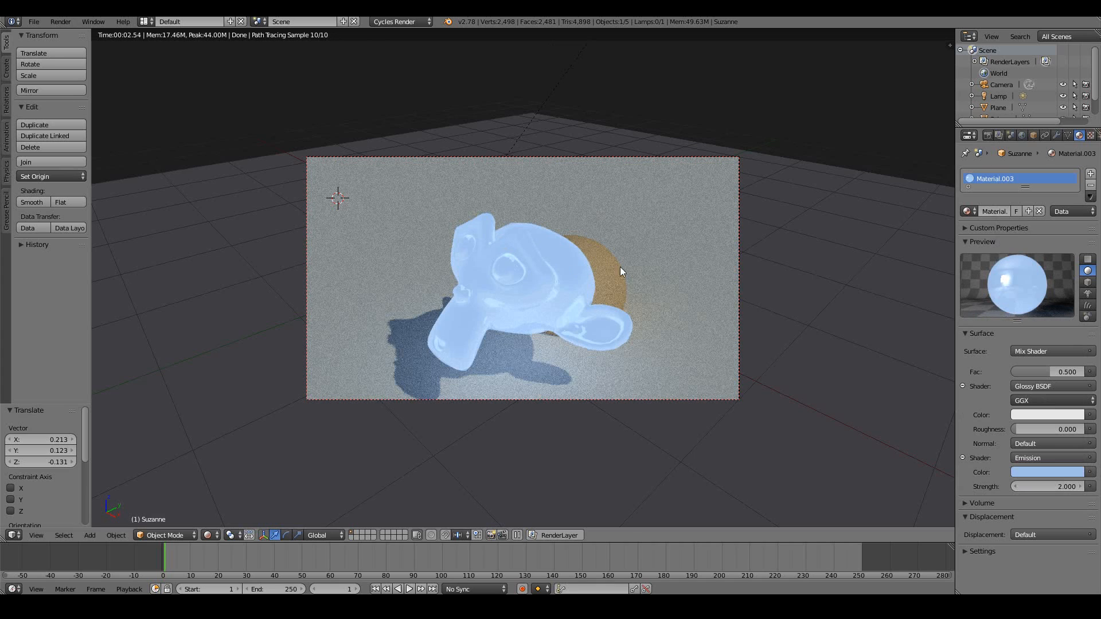